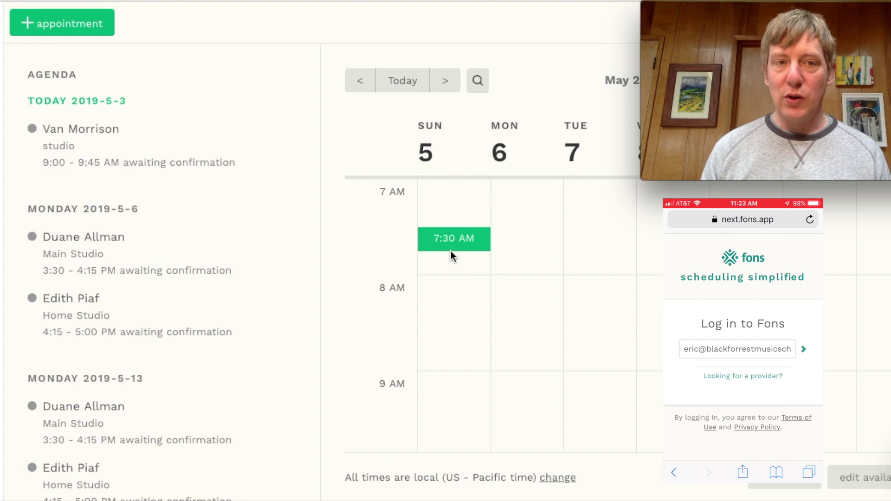
Scroll the agenda to review the weekly Monday 3:30–4:15 PM Main Studio appointments awaiting confirmation
scroll(119, 245, up, 1)
scroll(119, 245, down, 1)
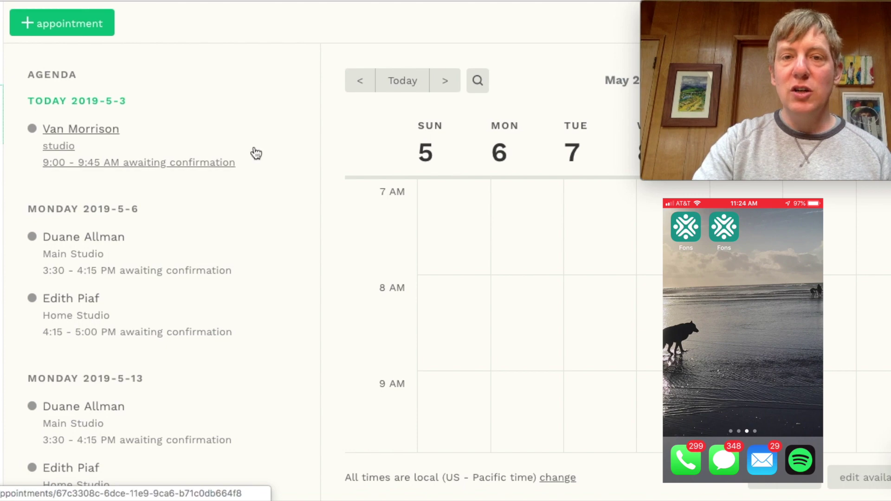
Scroll the calendar, then view the Clients list, the Billing overview and the Personal Profile settings
scroll(259, 314, down, 4)
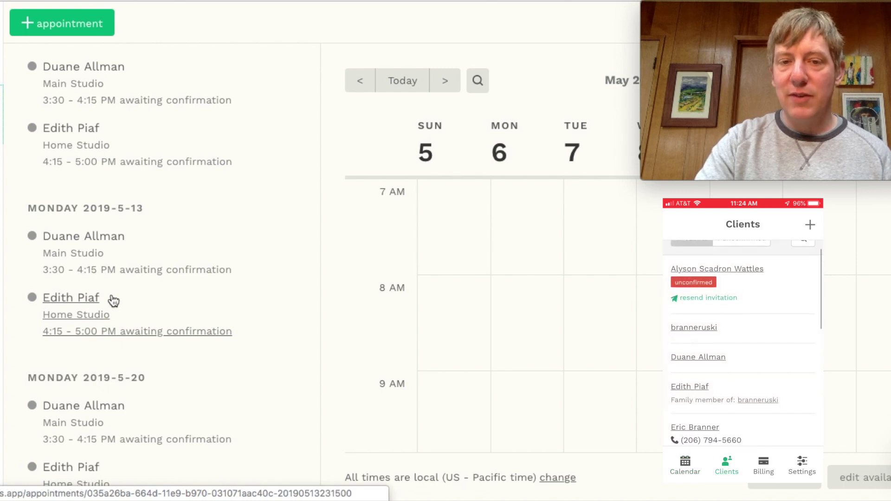
scroll(567, 324, down, 3)
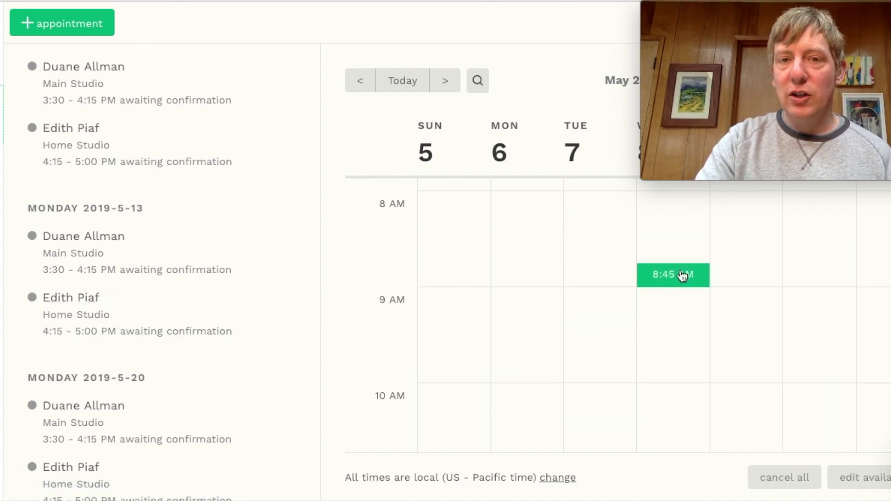
scroll(574, 310, down, 10)
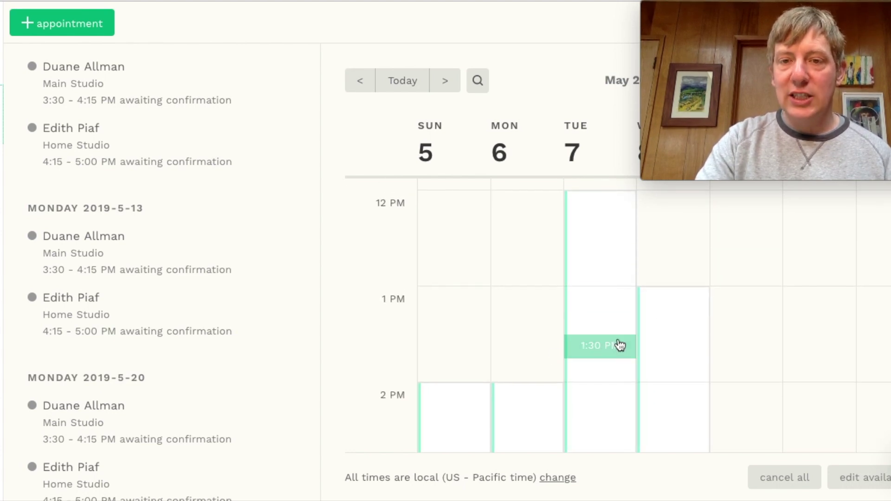
scroll(616, 348, down, 3)
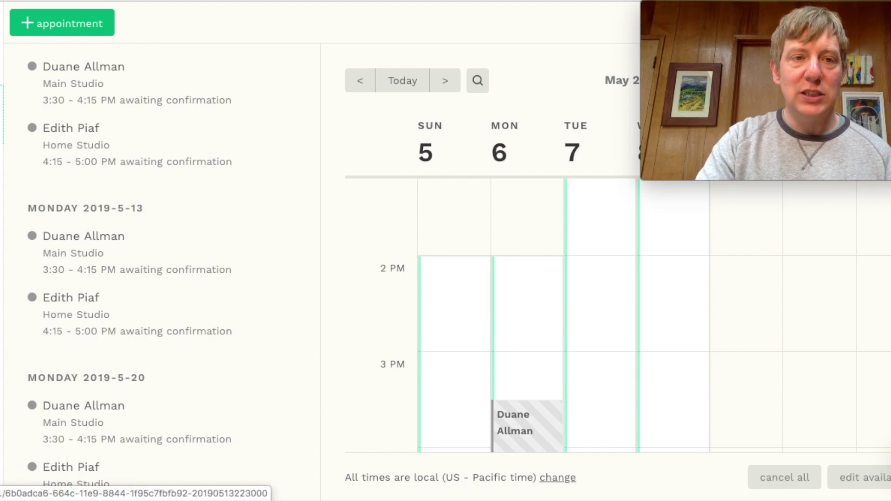
click(2, 173)
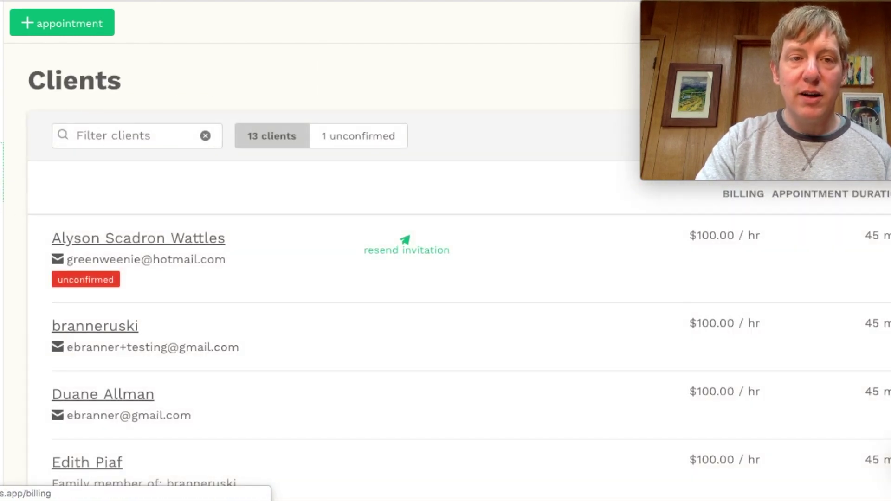
click(2, 204)
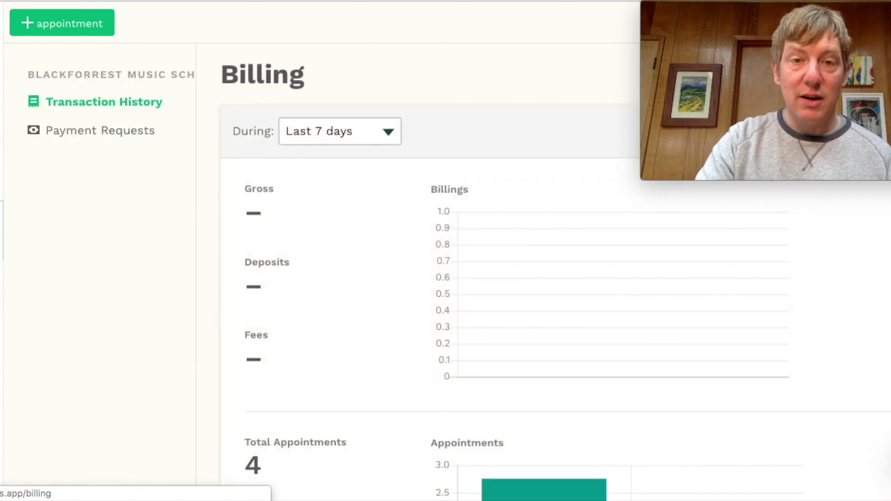
click(2, 229)
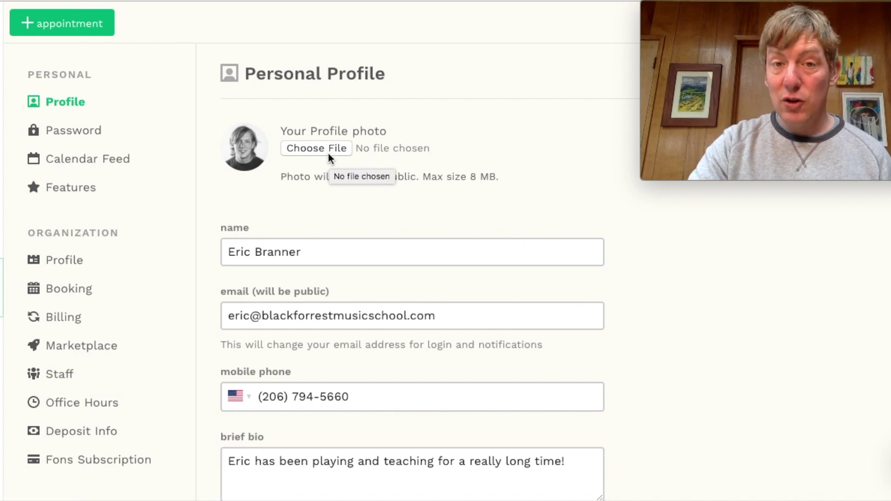
Scroll through the Personal Profile form and open the Calendar Feed page with its read-only calendar URL
scroll(335, 175, down, 2)
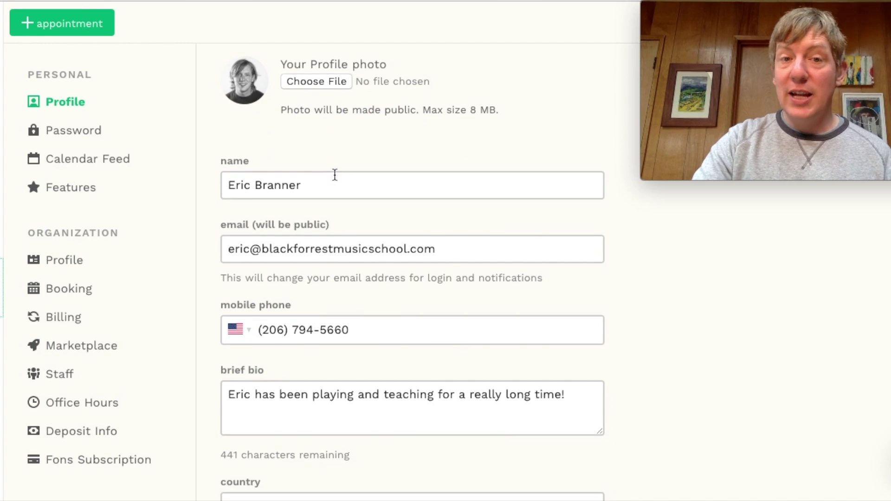
scroll(313, 229, down, 1)
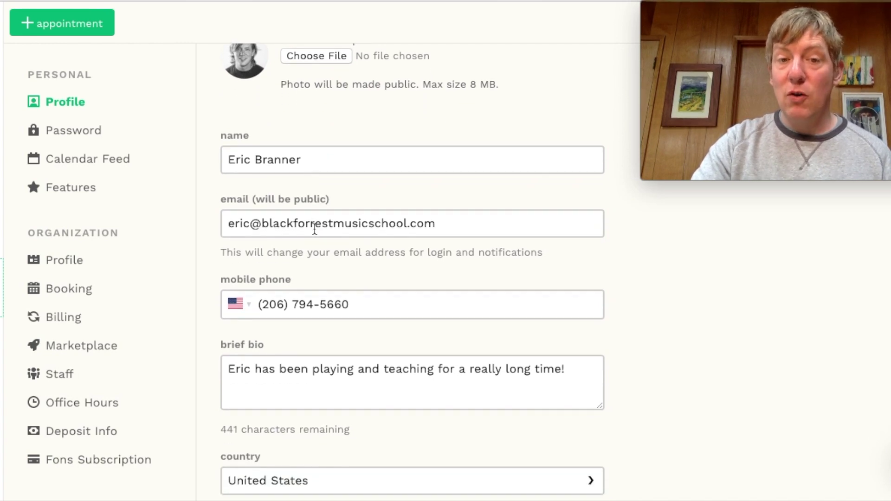
scroll(313, 228, down, 2)
scroll(412, 334, down, 4)
scroll(412, 334, down, 2)
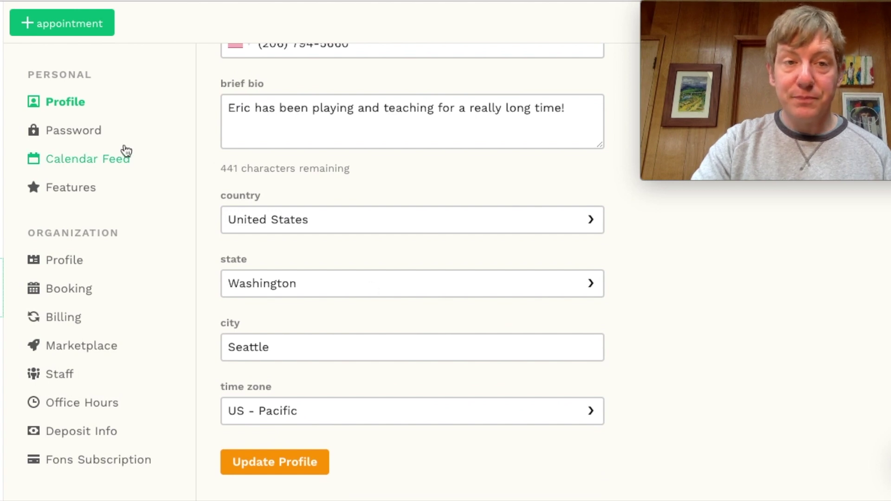
click(87, 165)
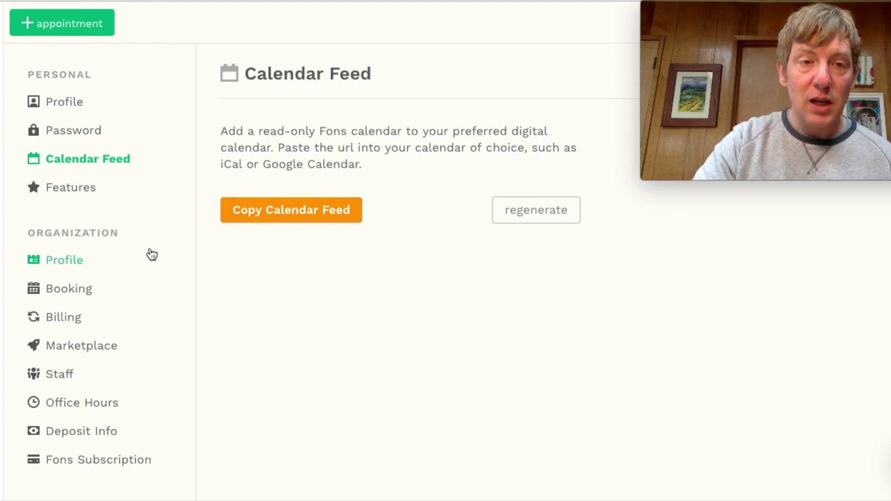
Review the organization profile, with its 45-minute default appointment length and 36-hour cancellation policy
click(74, 270)
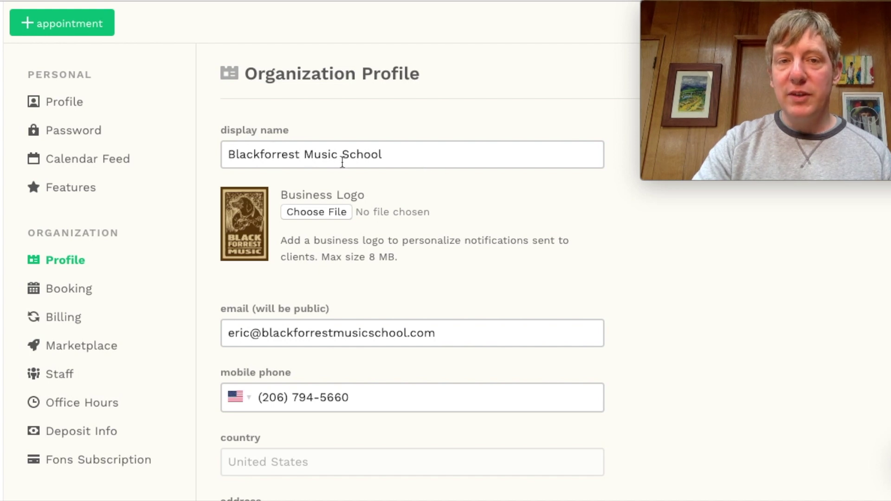
scroll(342, 163, down, 1)
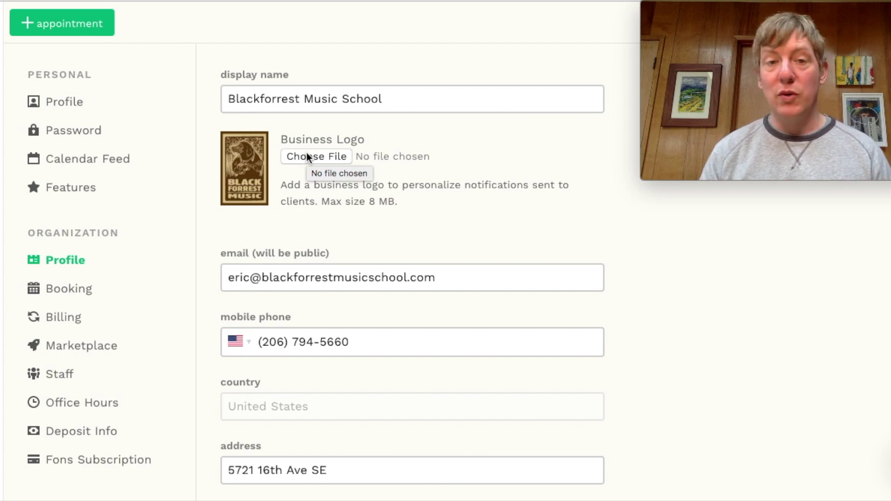
scroll(306, 156, down, 3)
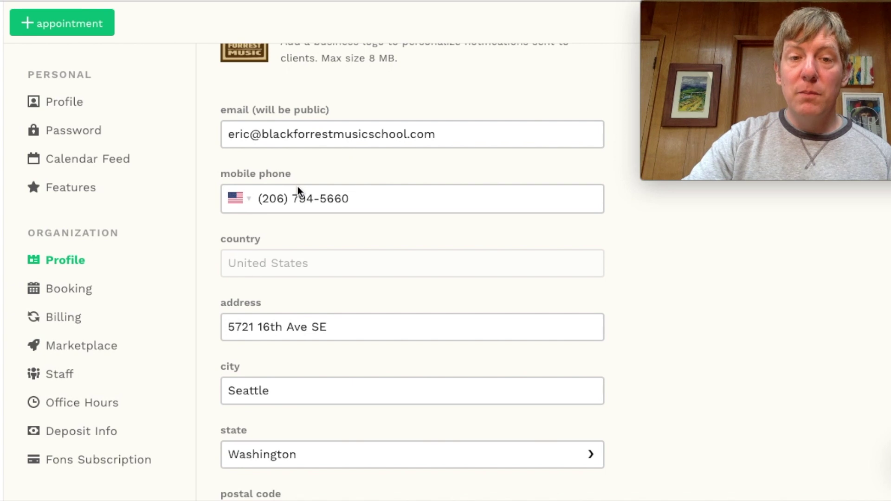
scroll(298, 188, down, 2)
scroll(370, 272, down, 3)
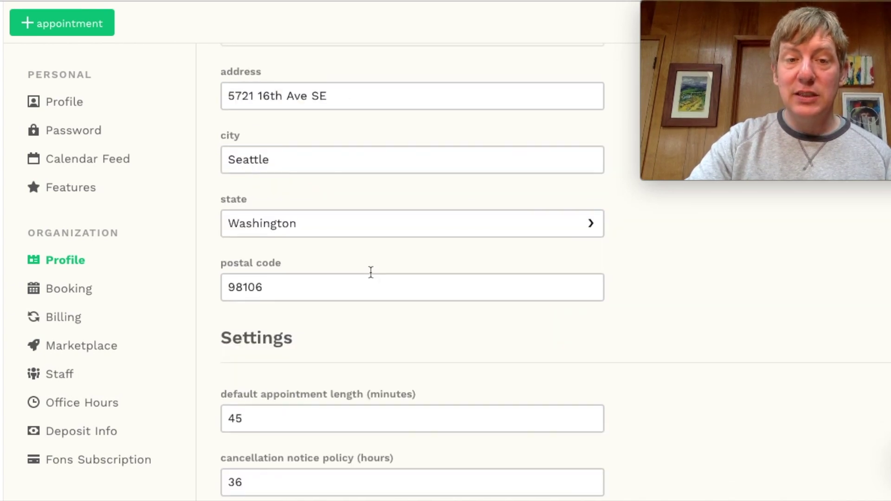
scroll(371, 272, down, 2)
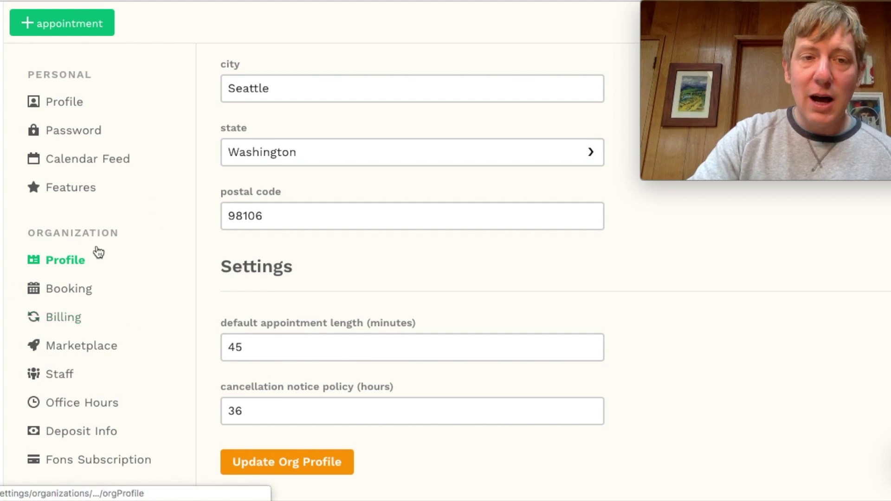
Open the Booking settings and scroll through the public booking and appointment options
click(93, 301)
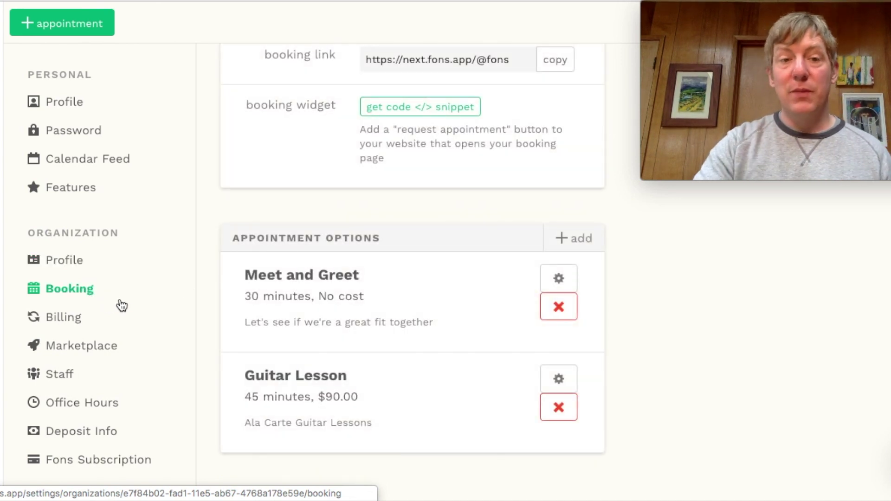
scroll(356, 257, up, 6)
scroll(357, 257, up, 1)
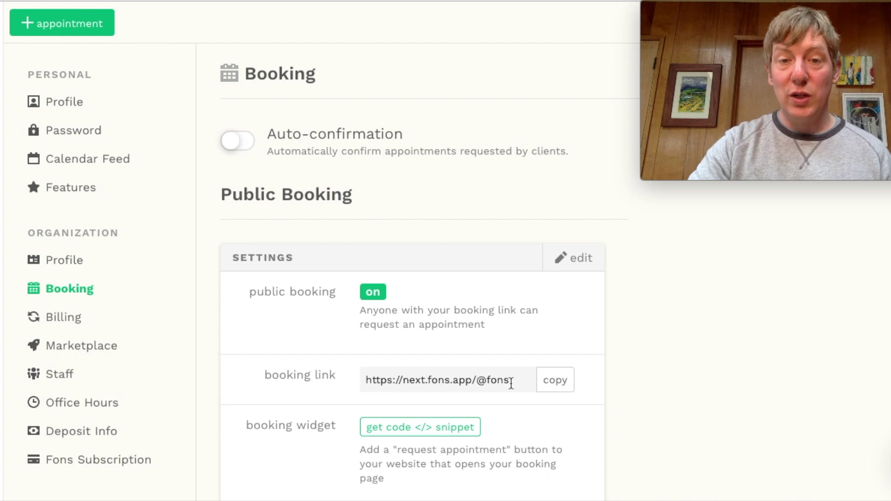
scroll(511, 384, down, 4)
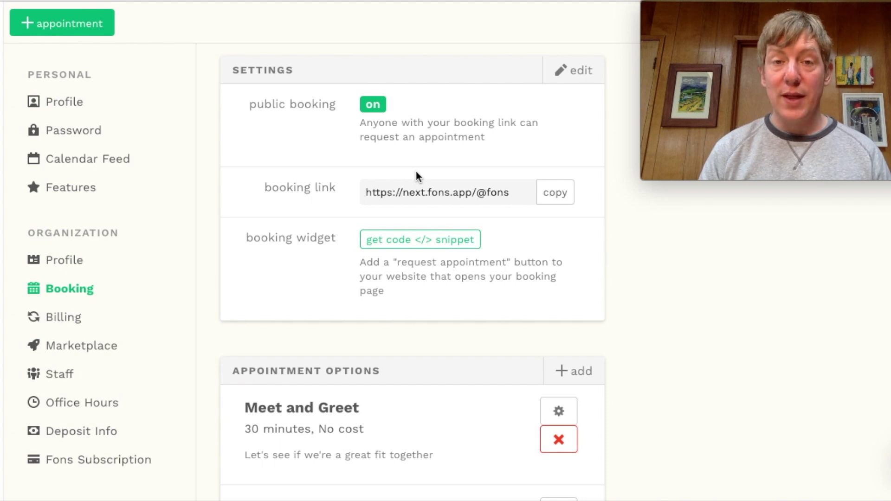
scroll(416, 173, down, 3)
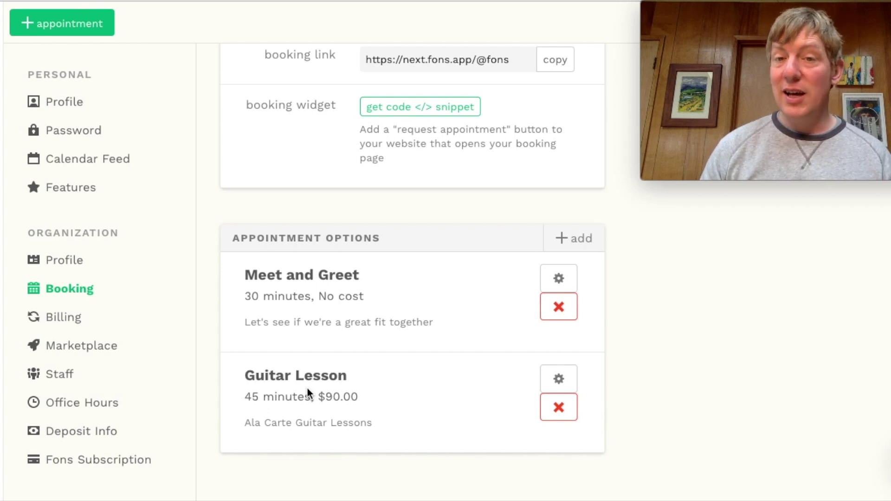
scroll(307, 388, up, 7)
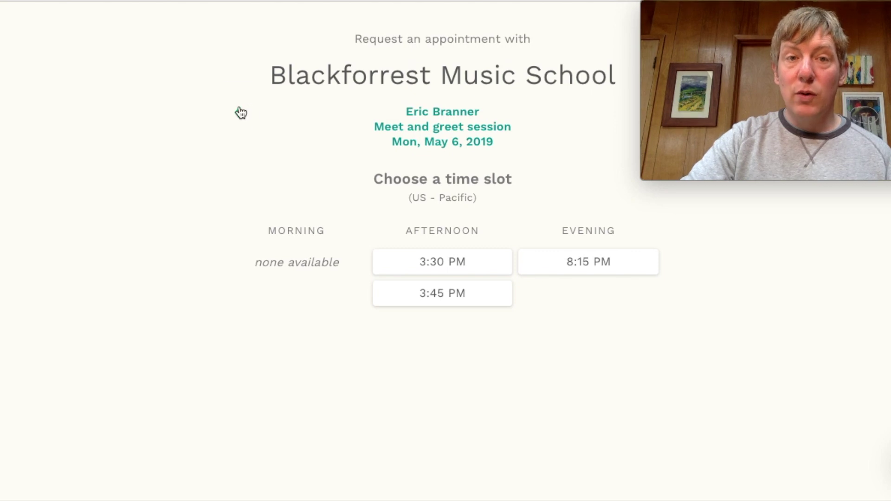
View Meet and greet time slots for Tue, May 7 publicly, then return to Booking settings
click(238, 112)
click(237, 112)
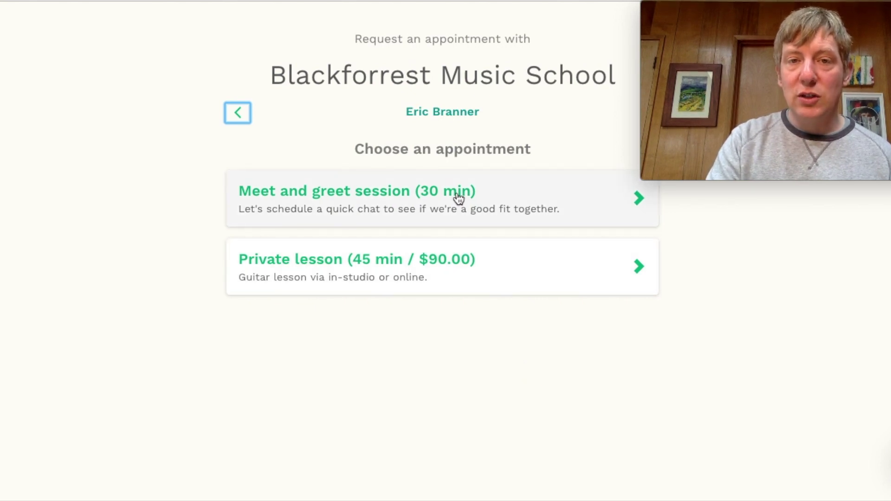
click(457, 197)
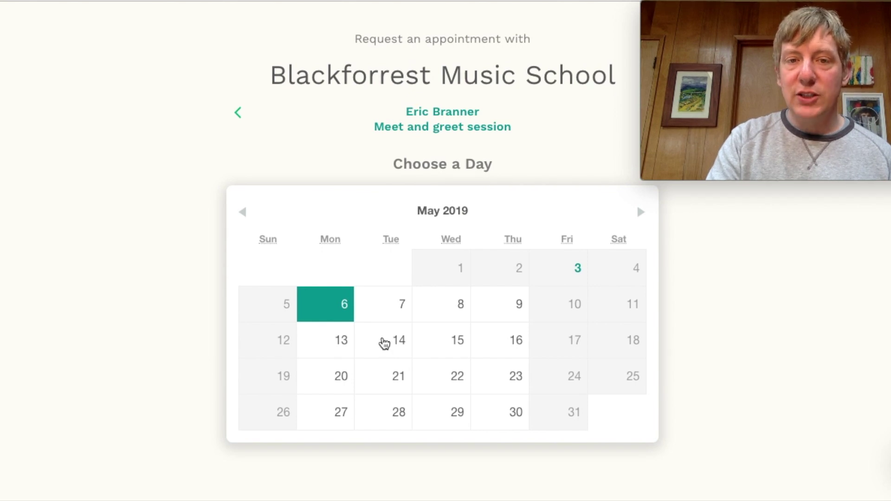
click(386, 314)
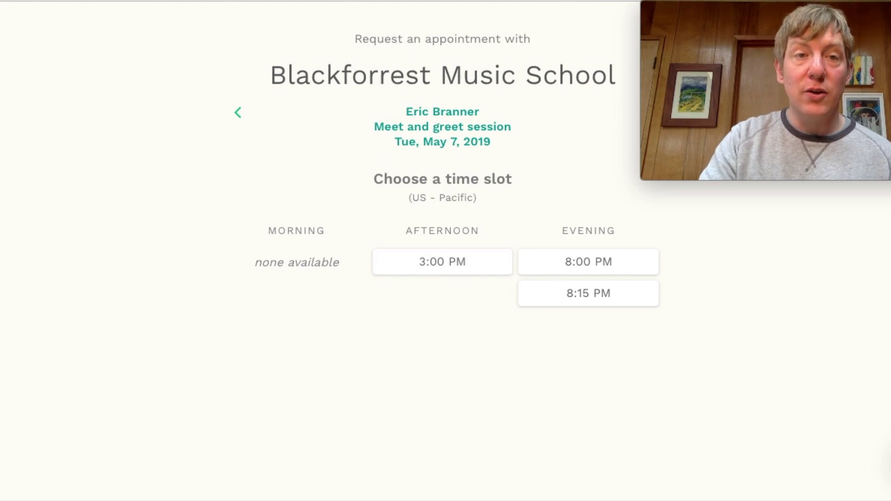
key(alt+Left)
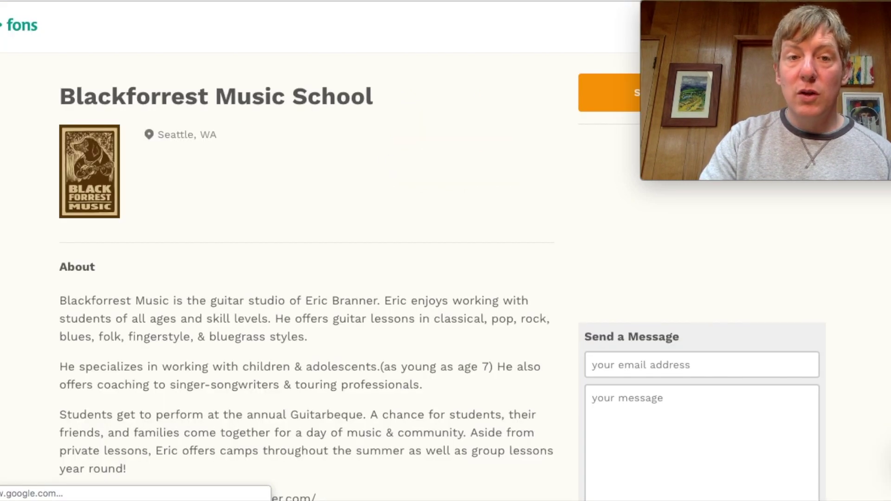
key(alt+Left)
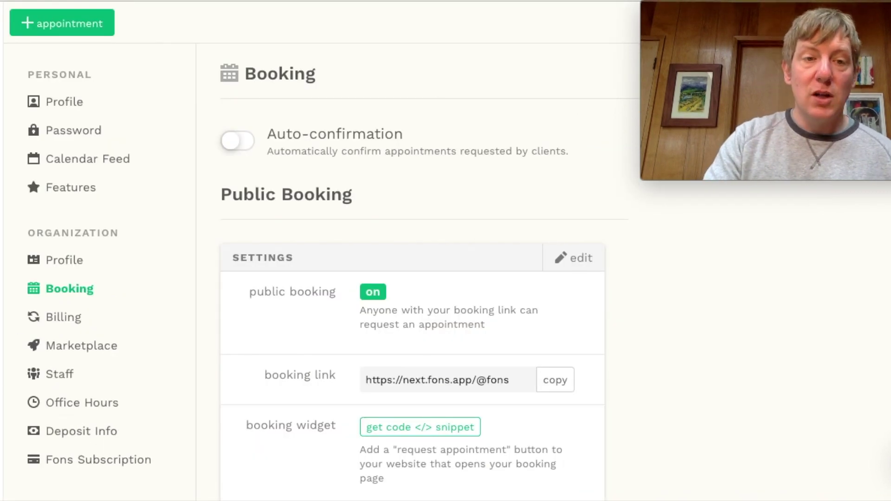
Show Client Billing settings with the $120.00 hourly rate and $150.00 monthly subscription
click(70, 317)
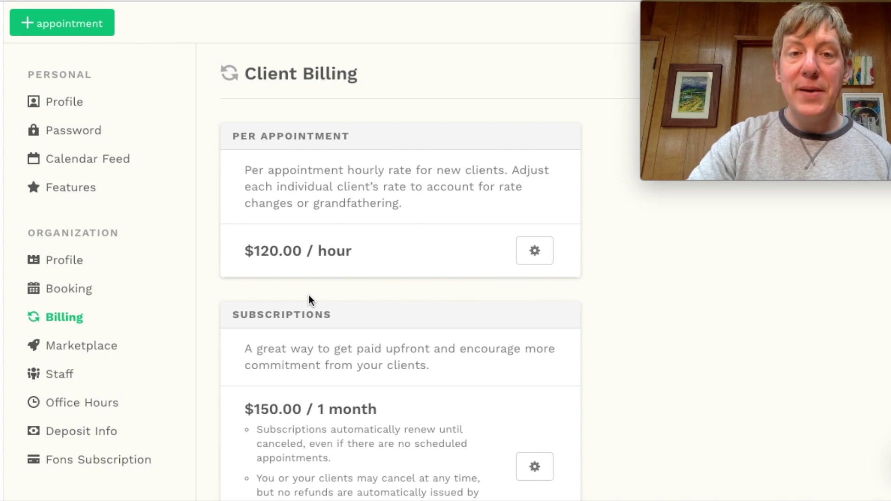
scroll(310, 301, down, 2)
scroll(310, 300, up, 2)
scroll(310, 301, down, 1)
scroll(310, 301, down, 1)
scroll(309, 297, up, 1)
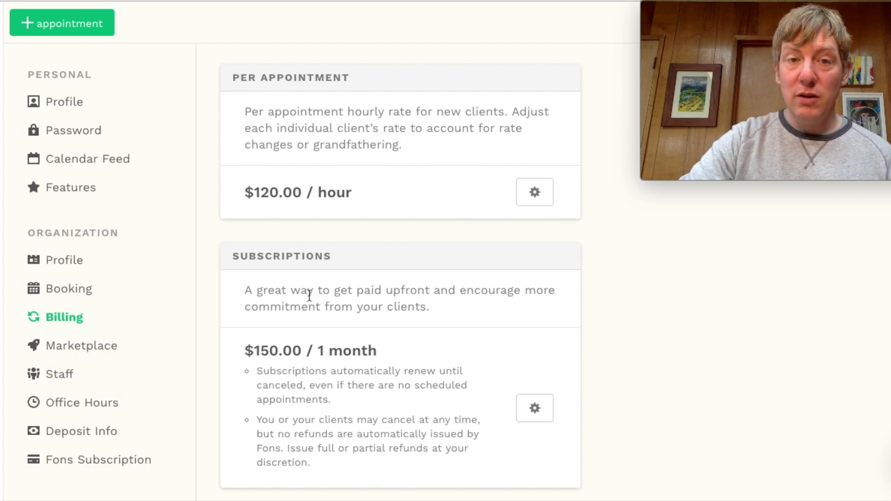
scroll(309, 295, down, 4)
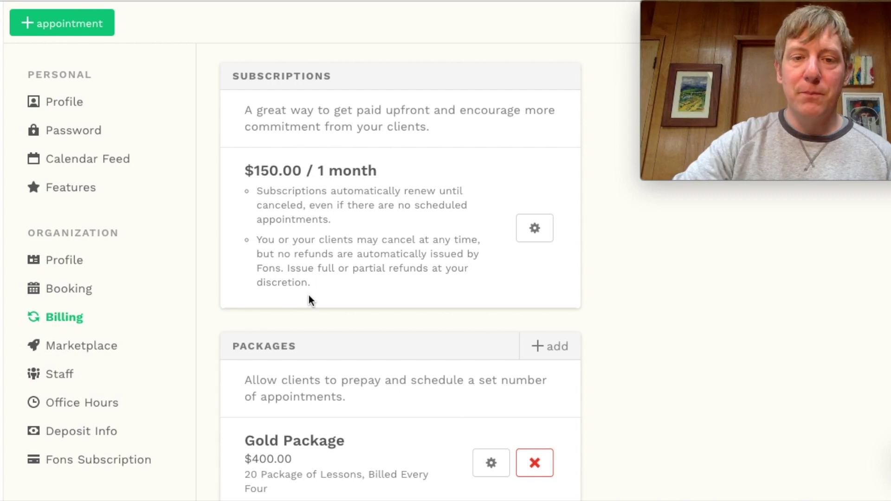
scroll(310, 300, down, 3)
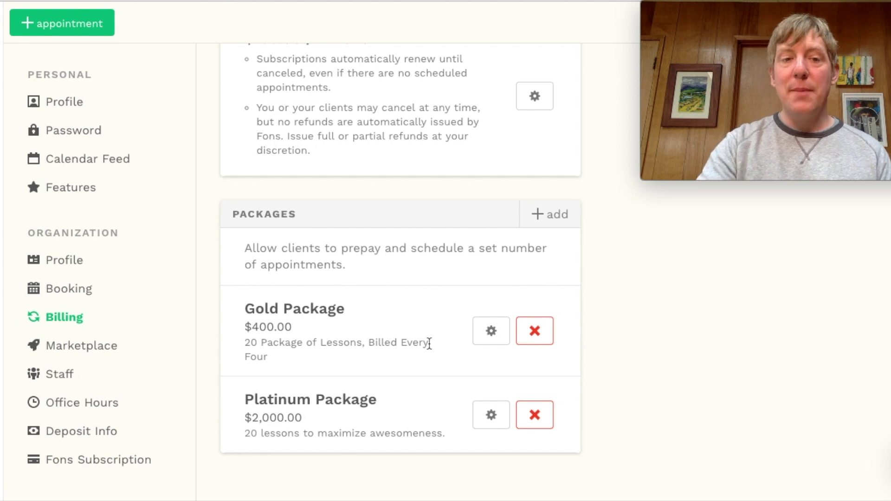
Open the Marketplace settings, enabled under the Music category, and scroll through the listing details
click(67, 356)
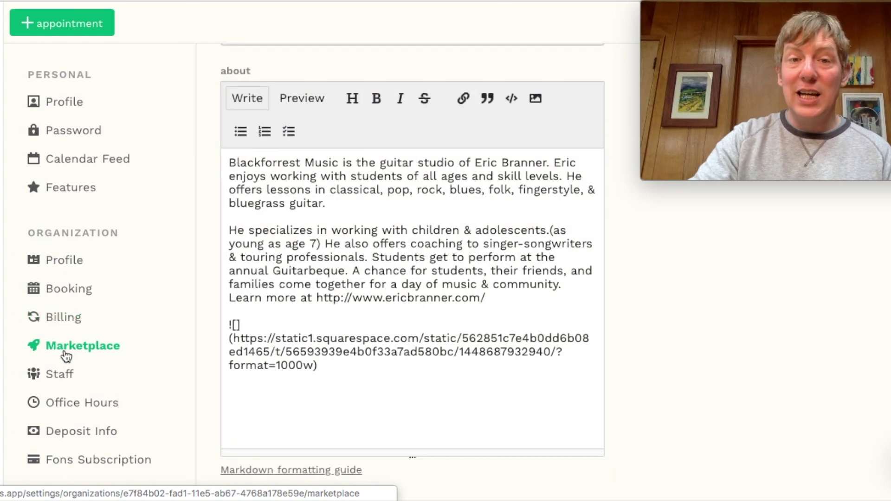
scroll(461, 250, up, 8)
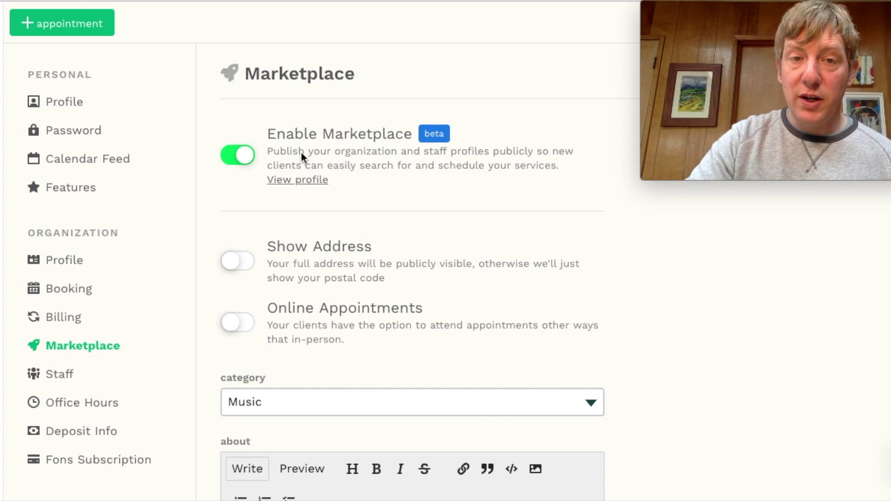
scroll(302, 152, down, 2)
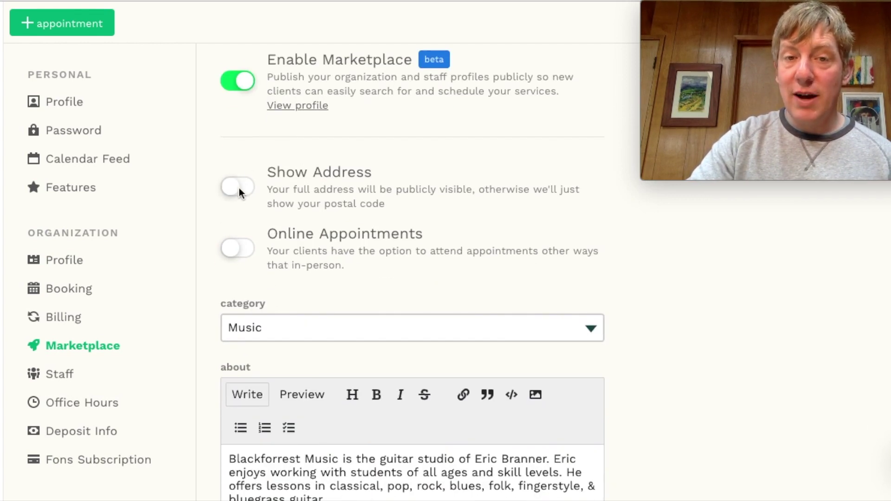
scroll(310, 199, down, 2)
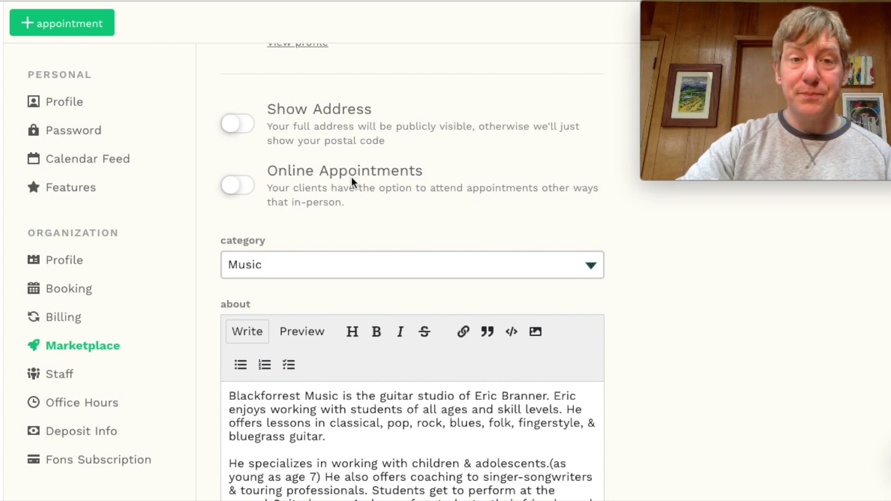
scroll(352, 181, down, 3)
Preview the rendered about description, then scroll back to the top of the page
click(303, 236)
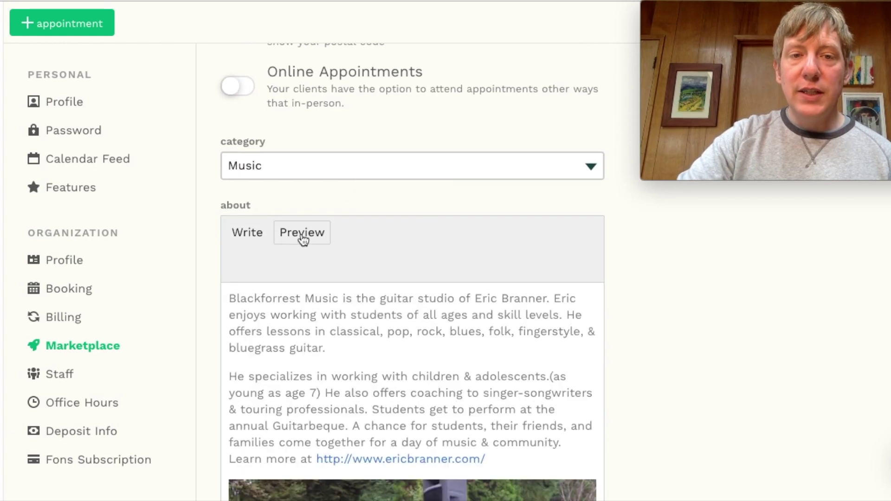
scroll(301, 233, down, 5)
scroll(302, 233, up, 1)
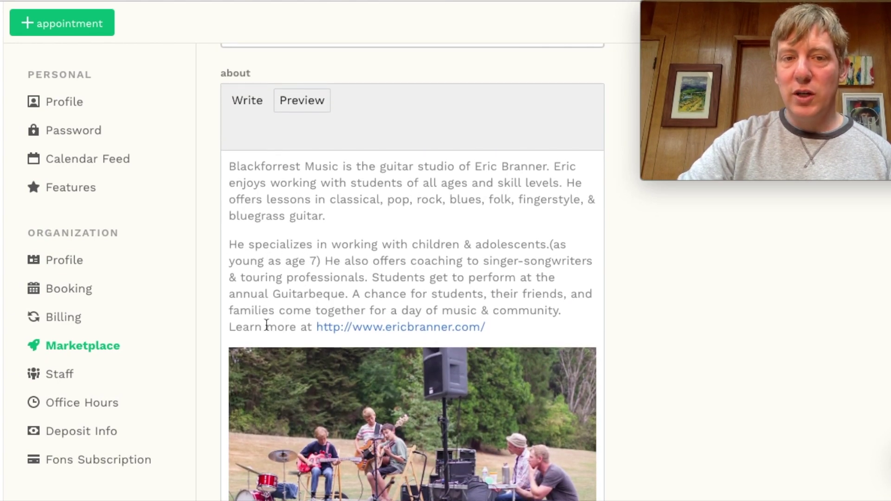
scroll(267, 326, down, 4)
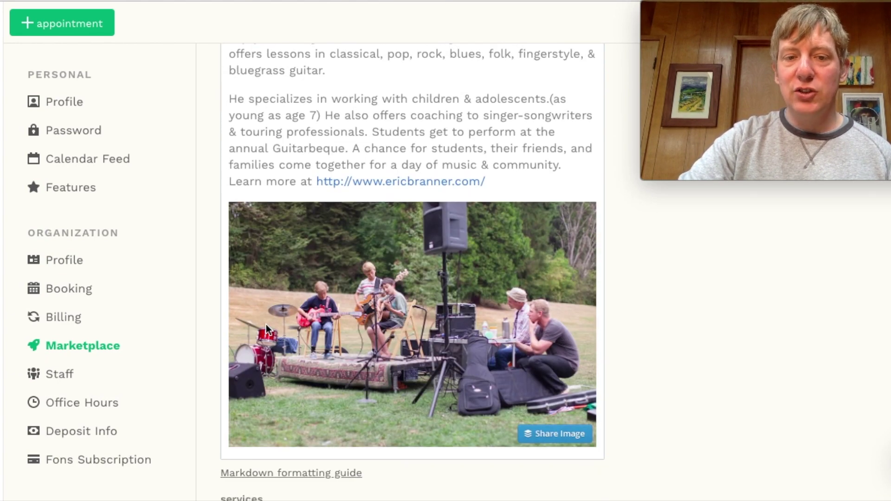
scroll(267, 327, down, 2)
scroll(266, 325, down, 3)
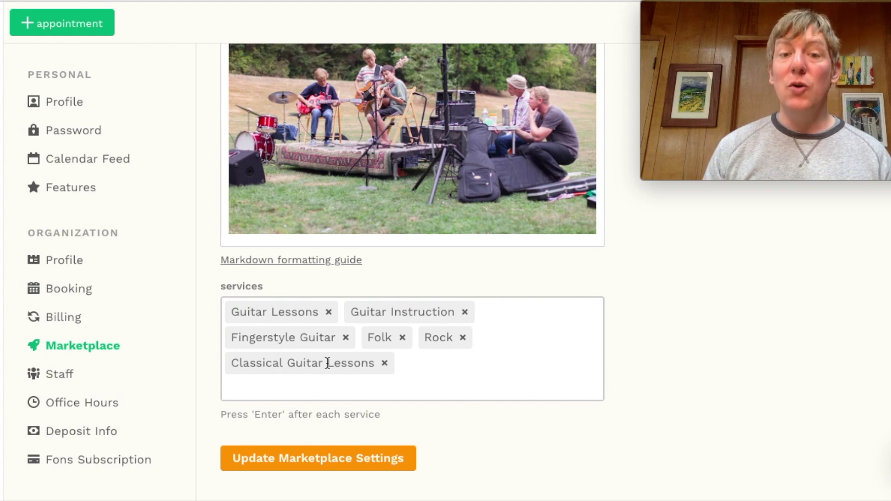
scroll(328, 363, up, 5)
scroll(327, 363, up, 9)
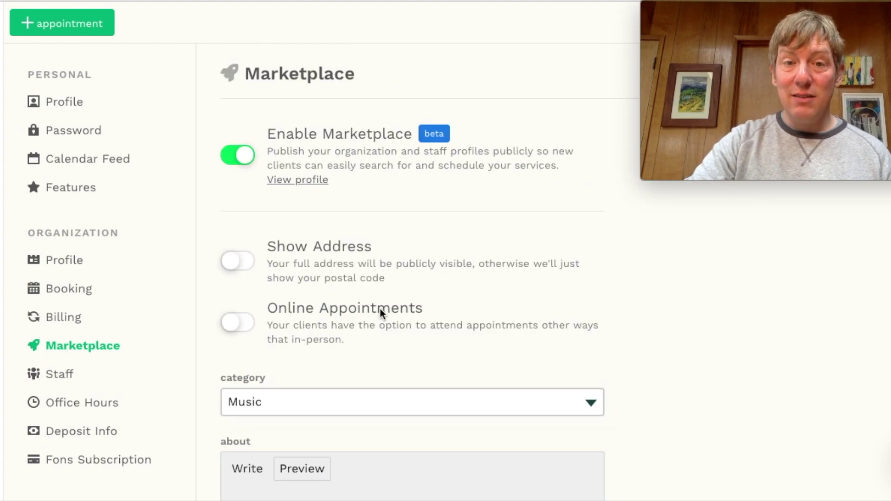
Look over the school's public marketplace profile and start Schedule Appointment
click(434, 1)
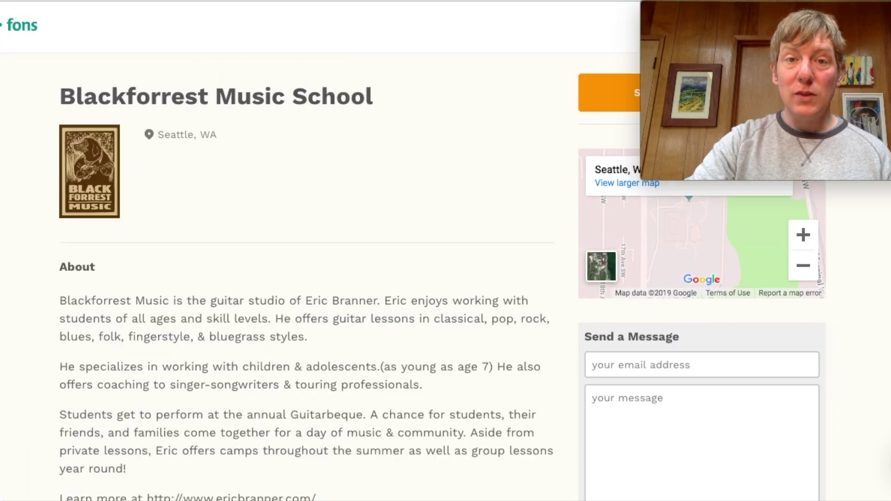
drag(775, 9, 763, 209)
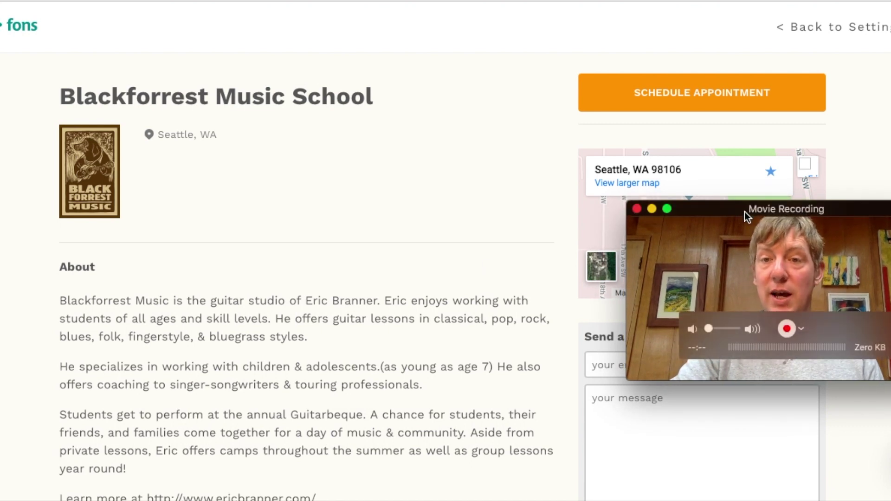
drag(742, 211, 356, 104)
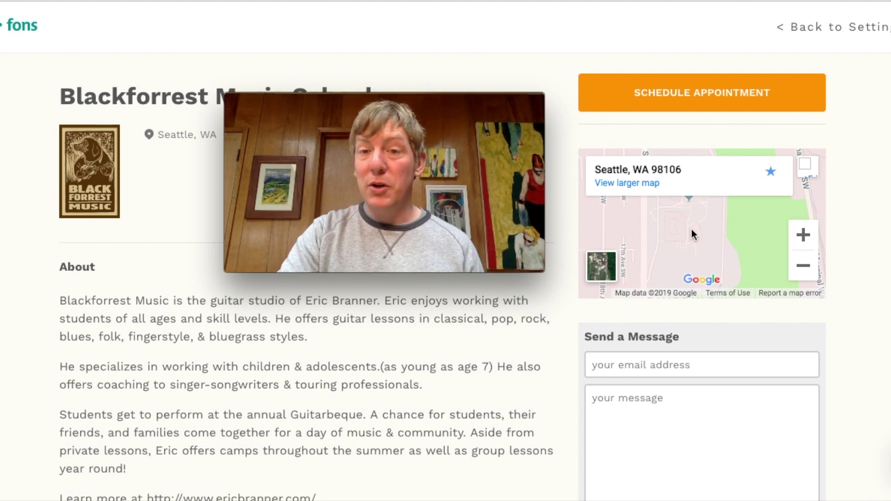
scroll(491, 367, down, 7)
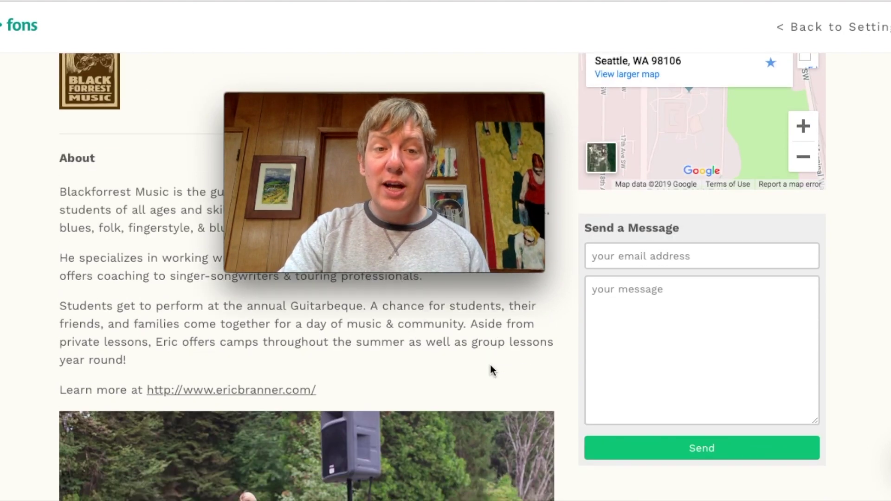
scroll(490, 365, down, 3)
scroll(490, 365, up, 10)
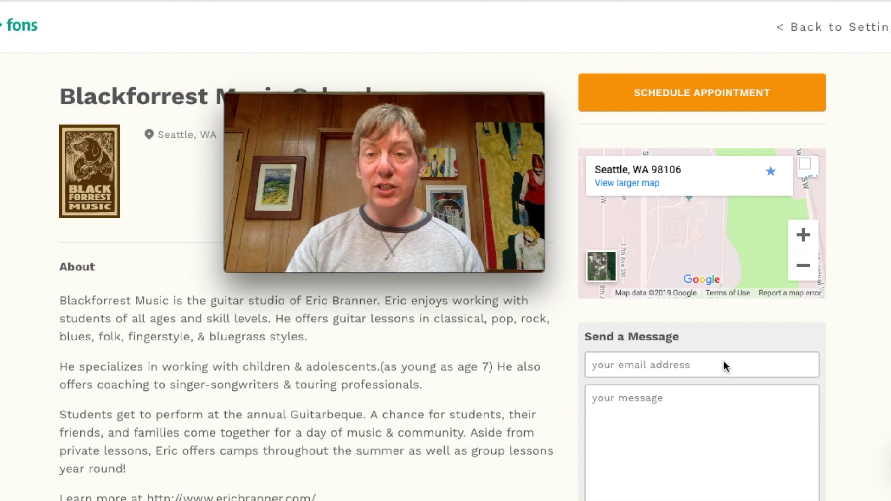
click(685, 95)
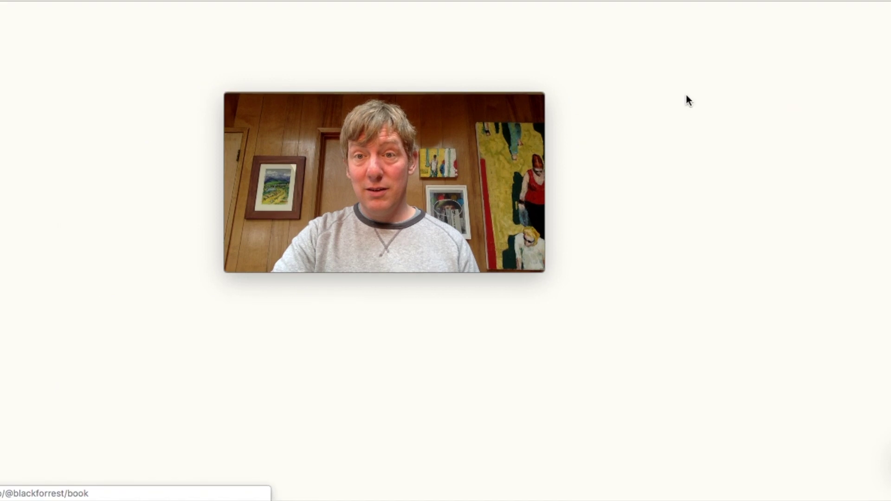
Review the Meet and greet and $90.00 Private lesson options, then return to Marketplace settings
drag(400, 103, 859, 14)
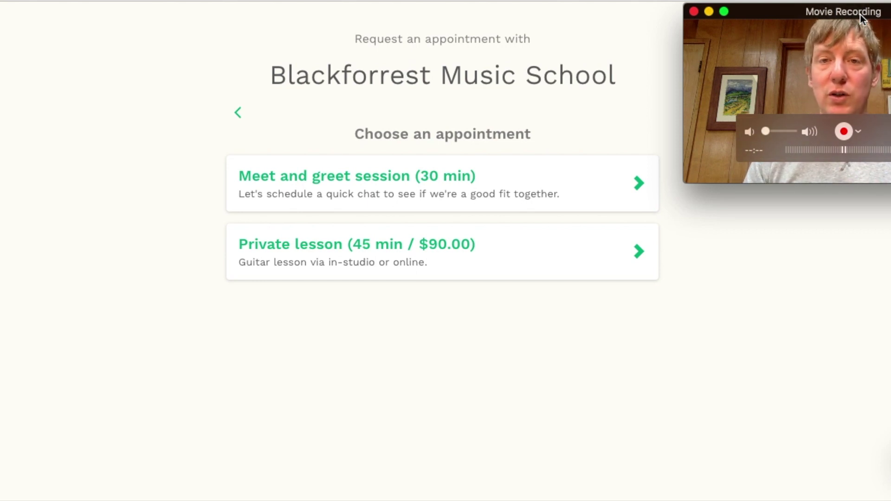
key(ctrl+shift+Tab)
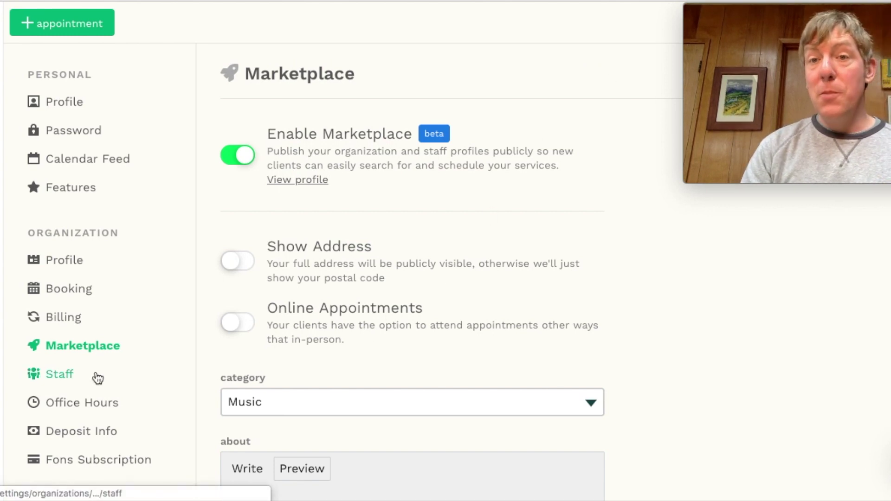
Go to Staff settings and show Office Hours, with Sunday and Monday 2–9 PM
click(68, 375)
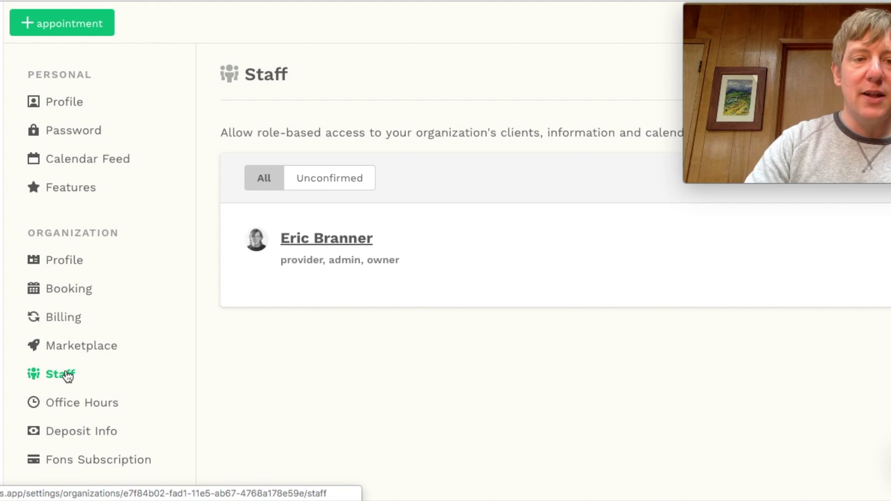
click(109, 406)
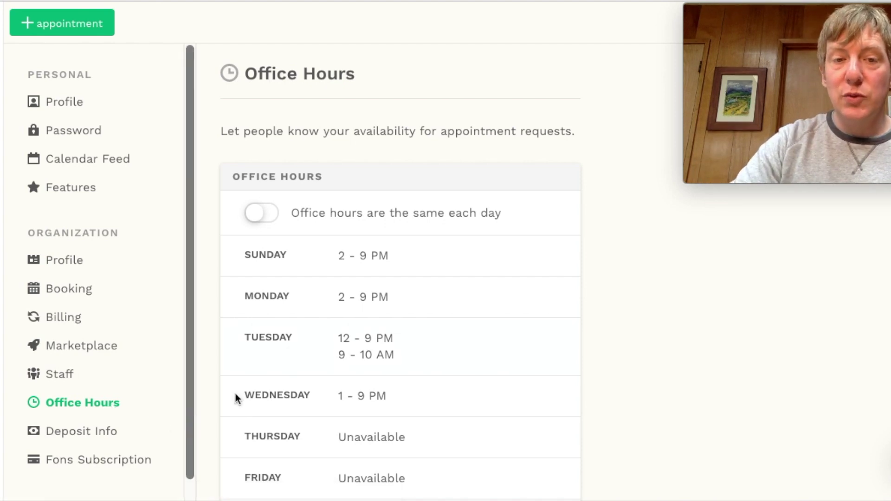
scroll(348, 355, down, 2)
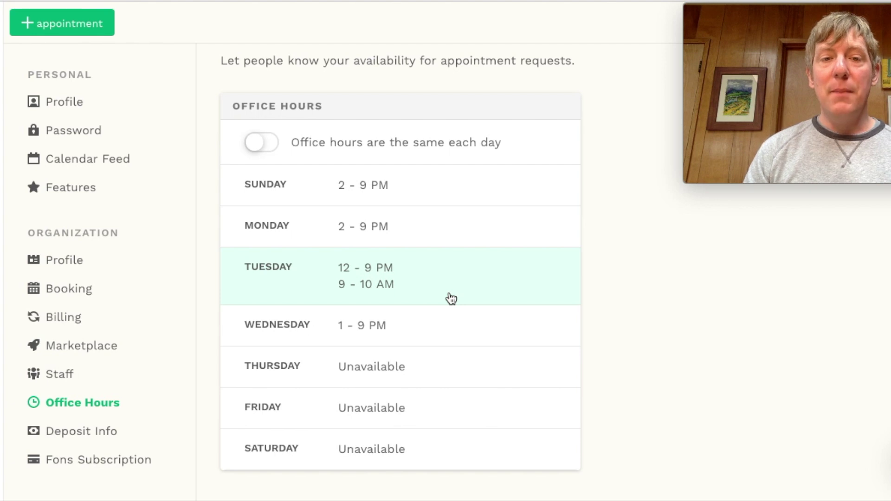
click(405, 290)
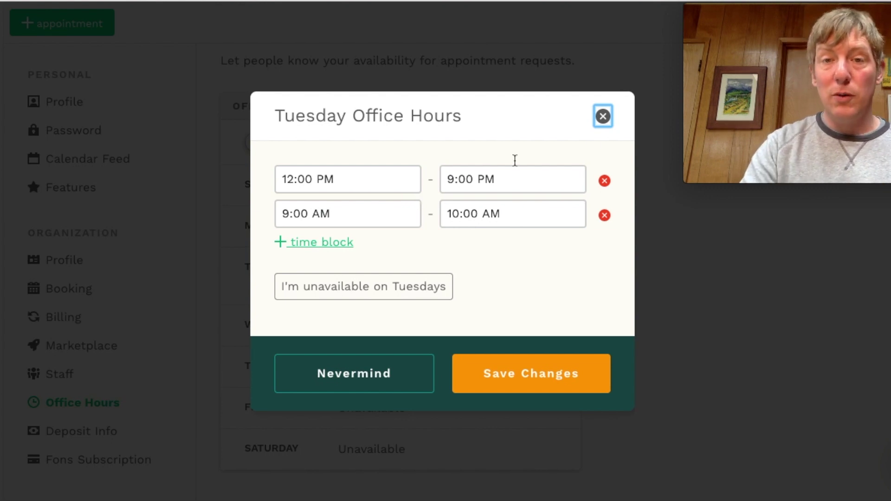
click(602, 116)
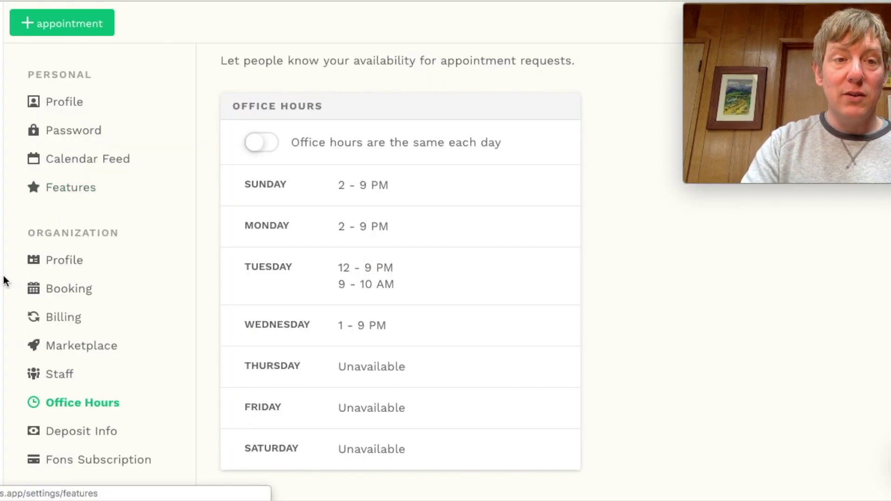
Return to the calendar, scroll to the afternoon, and edit the May 2019 week's availability
click(2, 114)
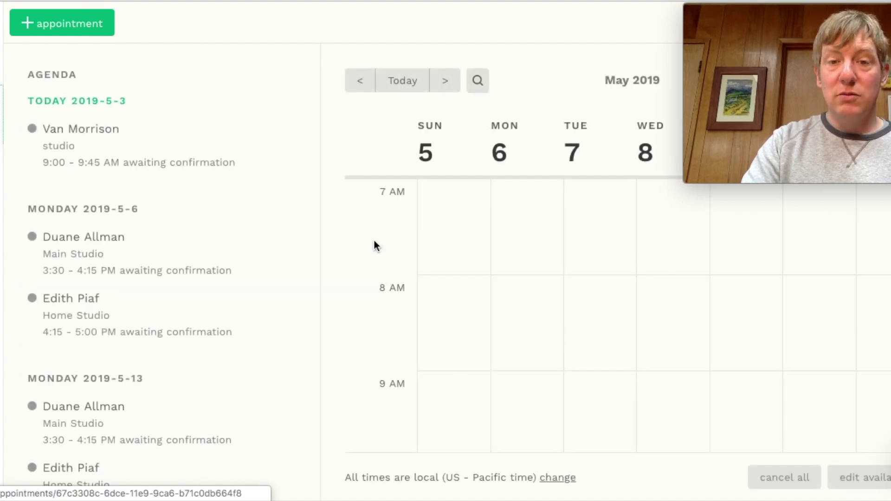
scroll(548, 308, down, 6)
scroll(547, 308, down, 5)
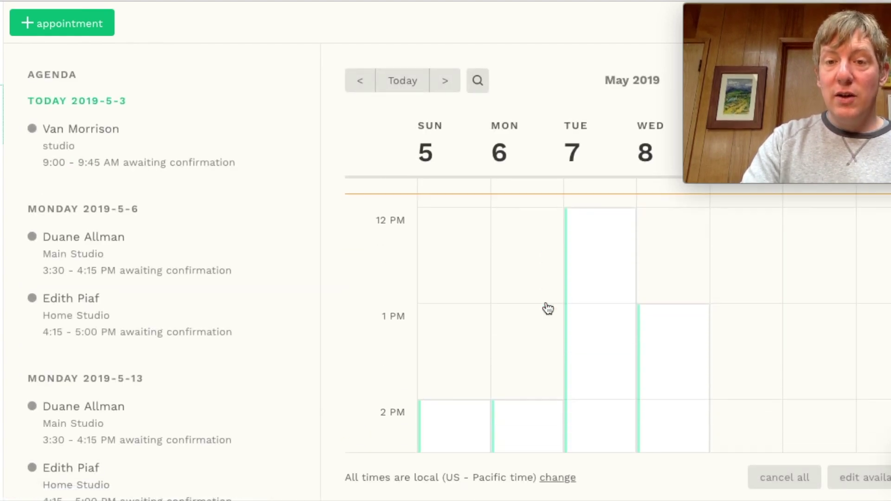
scroll(549, 374, down, 2)
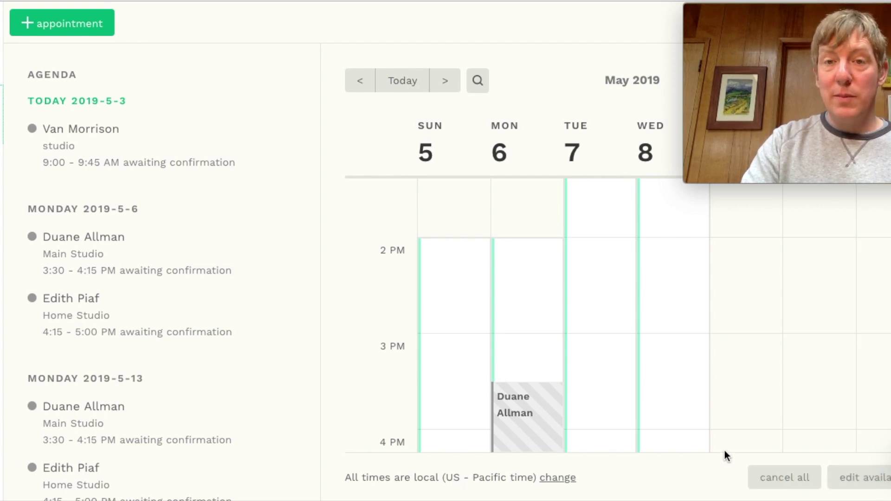
click(841, 479)
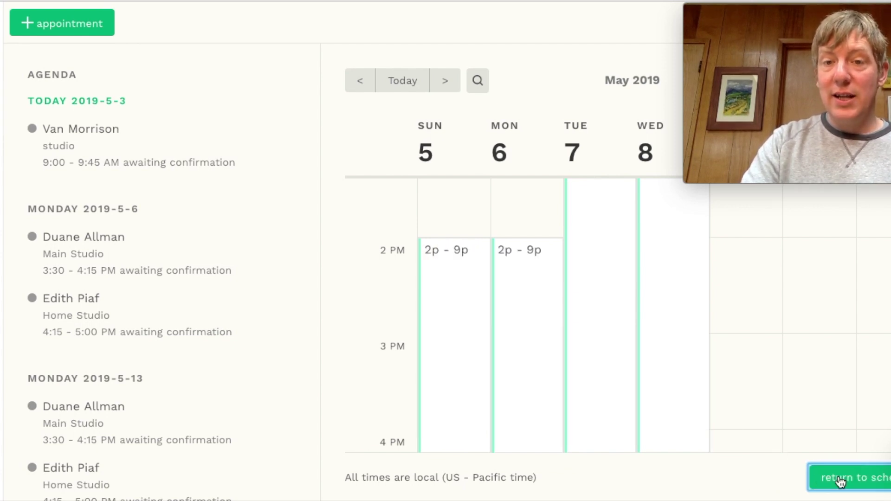
Delete Tuesday May 7's 12:00 PM–9:00 PM availability block, then go to the Clients list
click(597, 368)
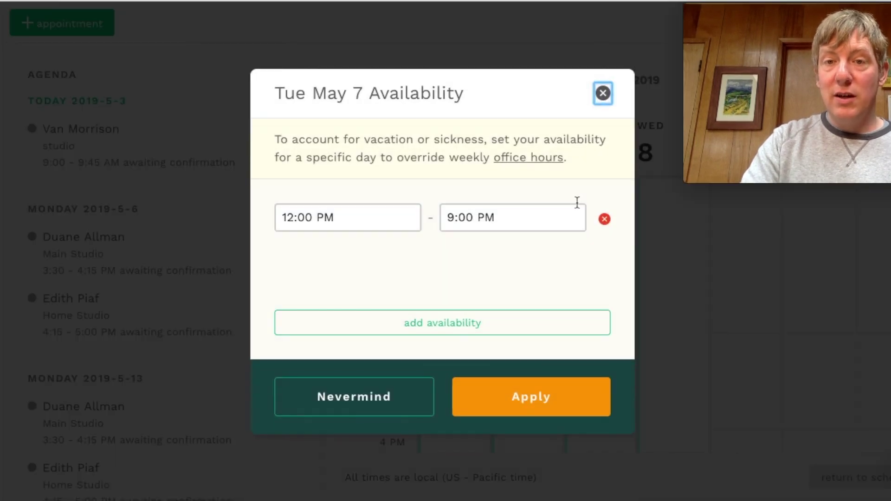
click(603, 219)
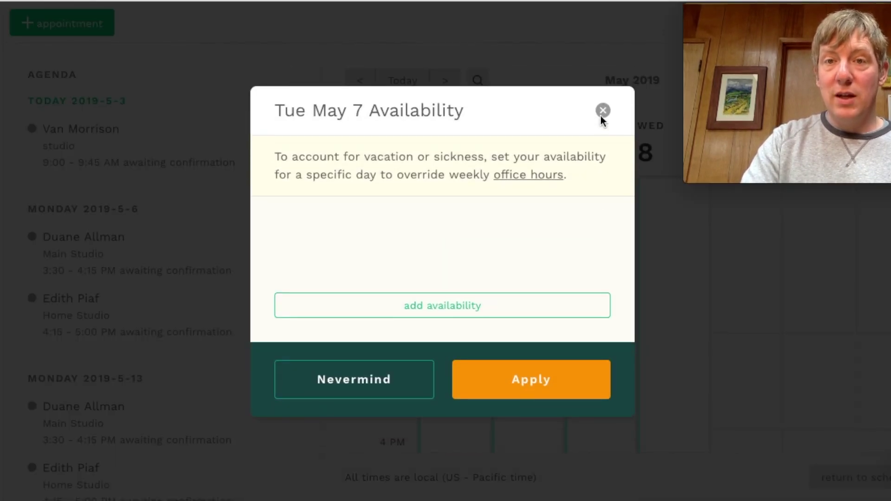
click(603, 110)
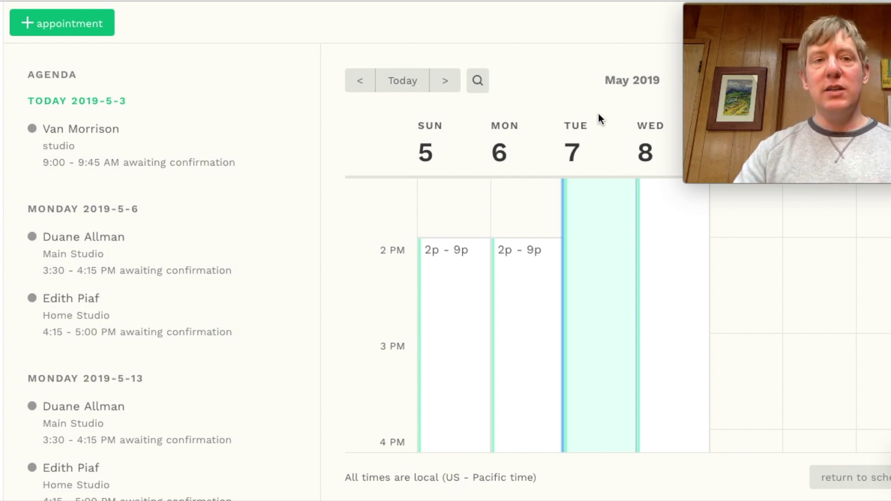
click(2, 172)
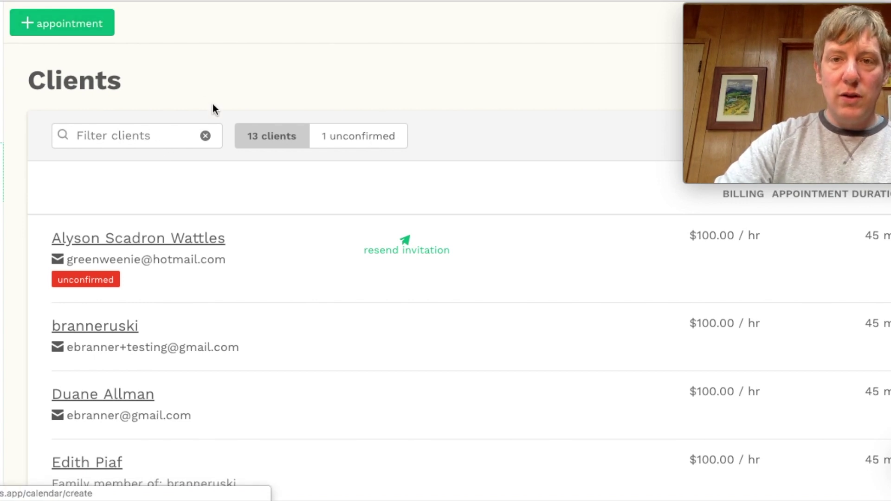
Bring up the empty Add a Client form from the Clients page
drag(815, 16, 816, 162)
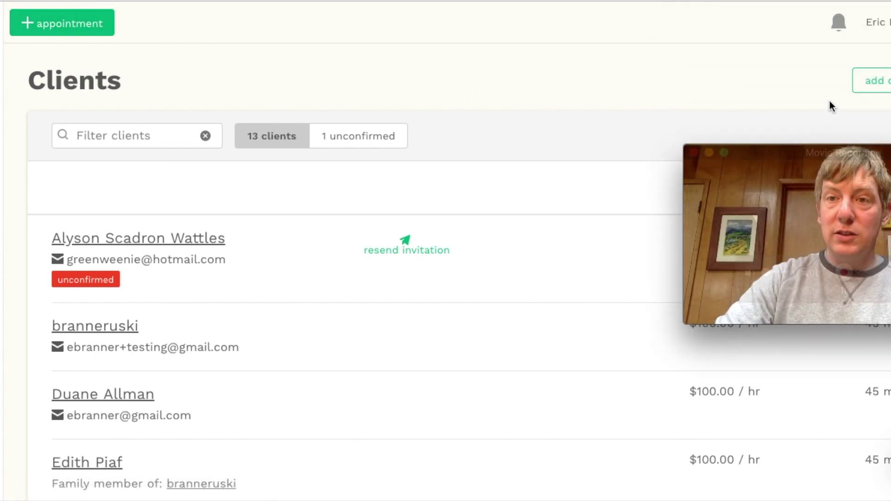
click(875, 83)
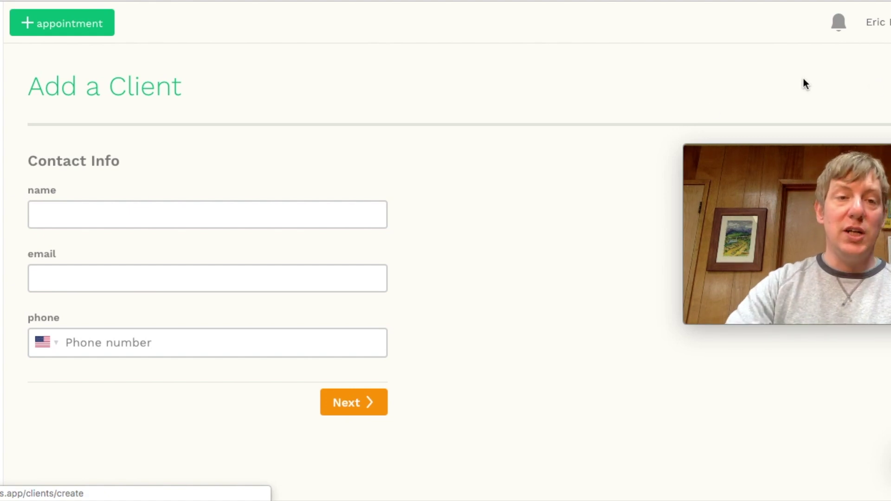
Fill Contact Info with the client's full name, e-mail address and a partial phone number
click(135, 215)
text(D)
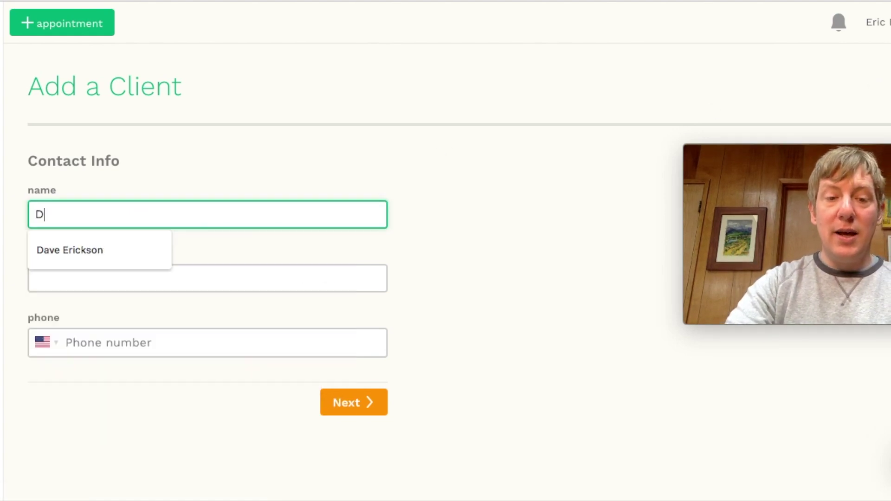
text(a)
key(BackSpace)
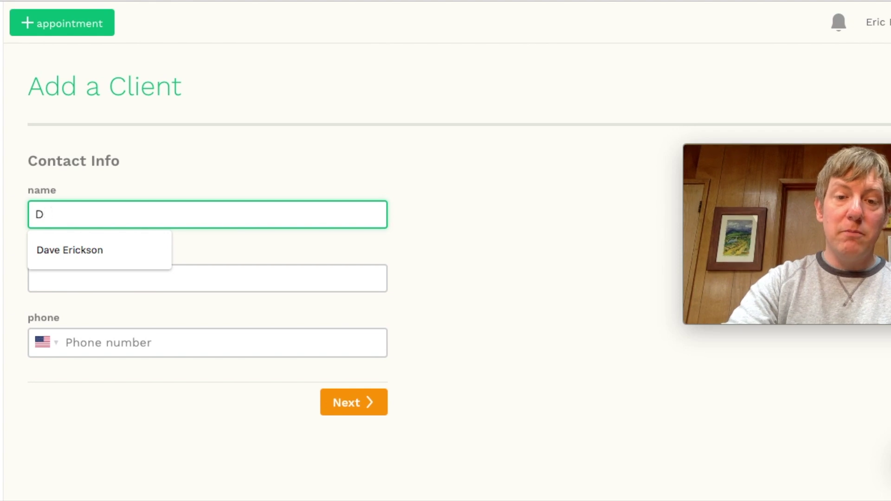
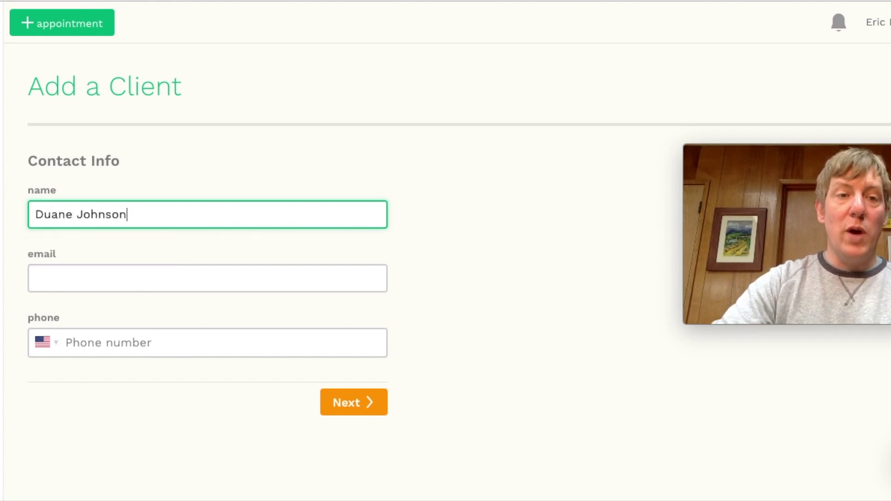
click(118, 281)
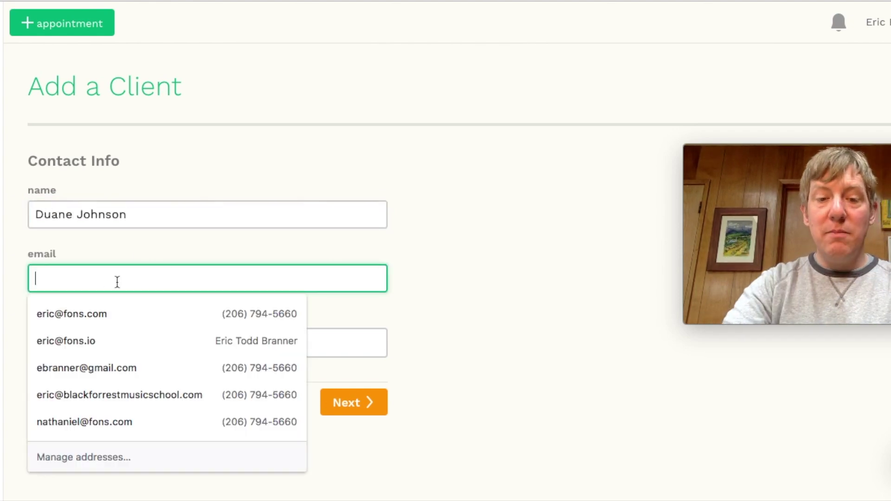
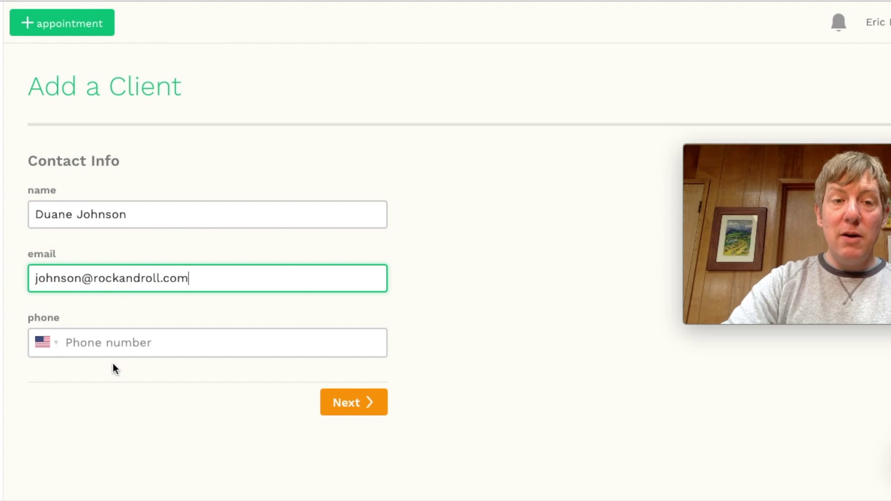
click(104, 342)
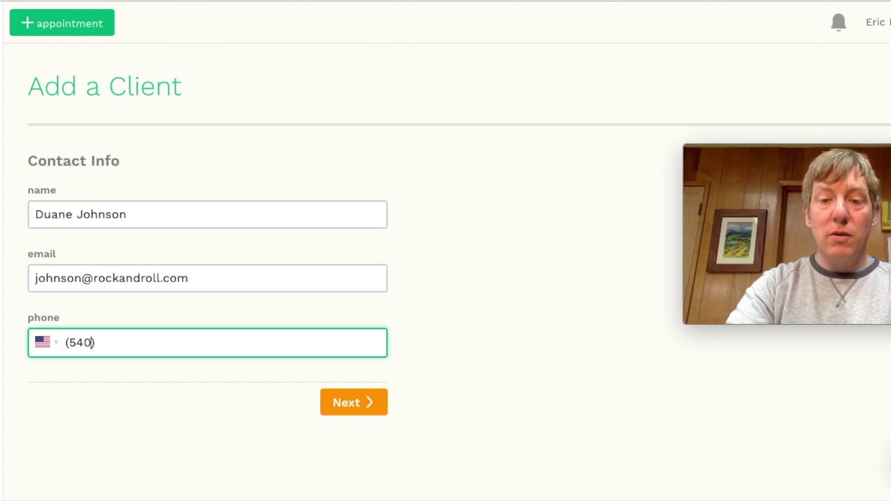
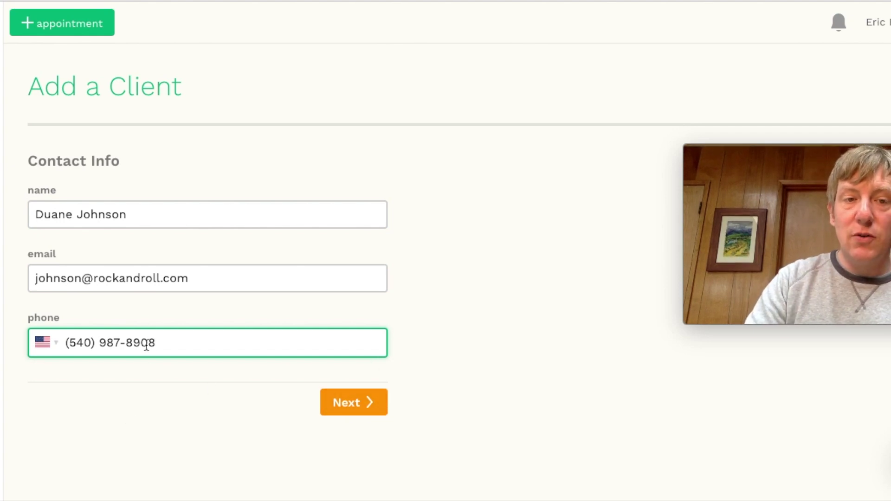
Move to the billing step and set the new client to Do not charge
click(374, 404)
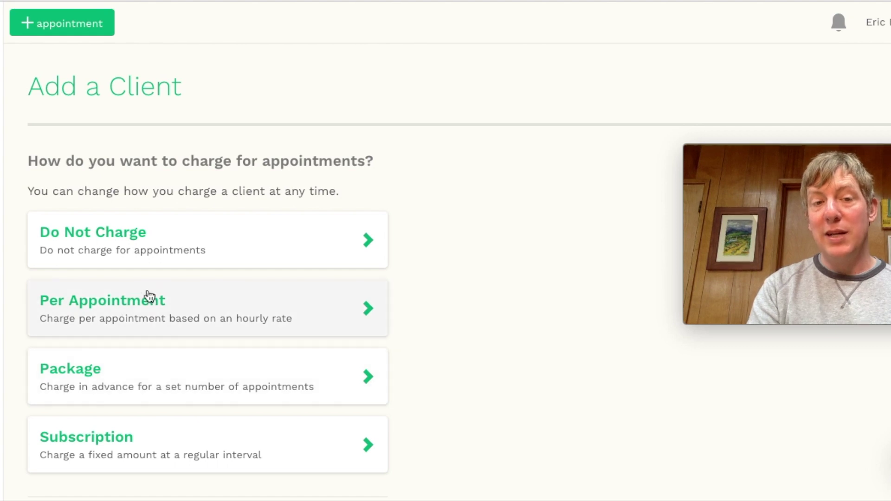
click(128, 240)
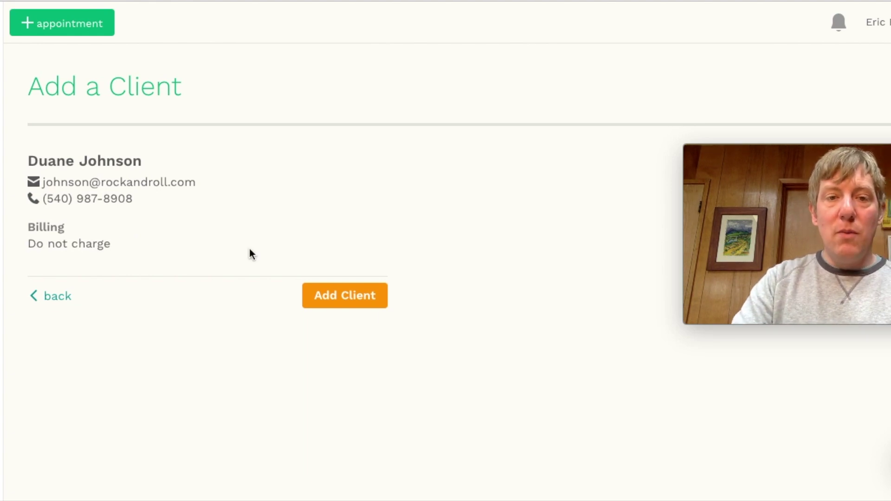
Start a new appointment and enter the client's name as attendee, retyping after typos
click(94, 26)
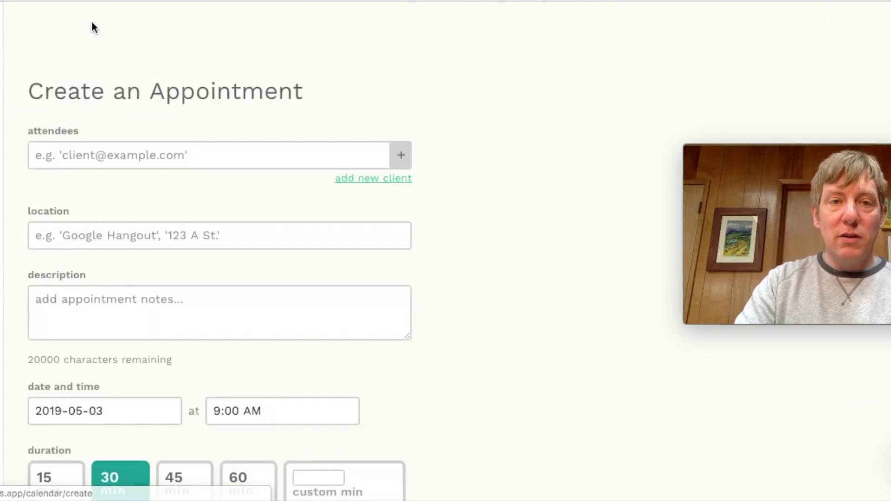
click(138, 163)
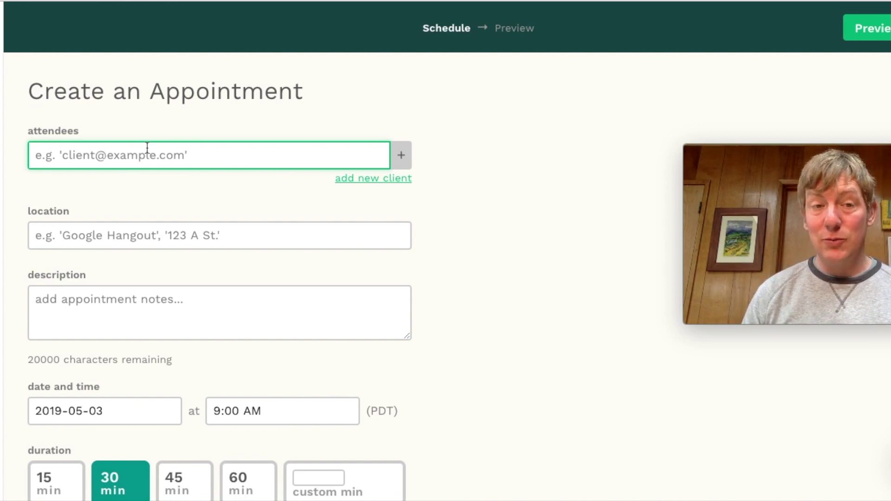
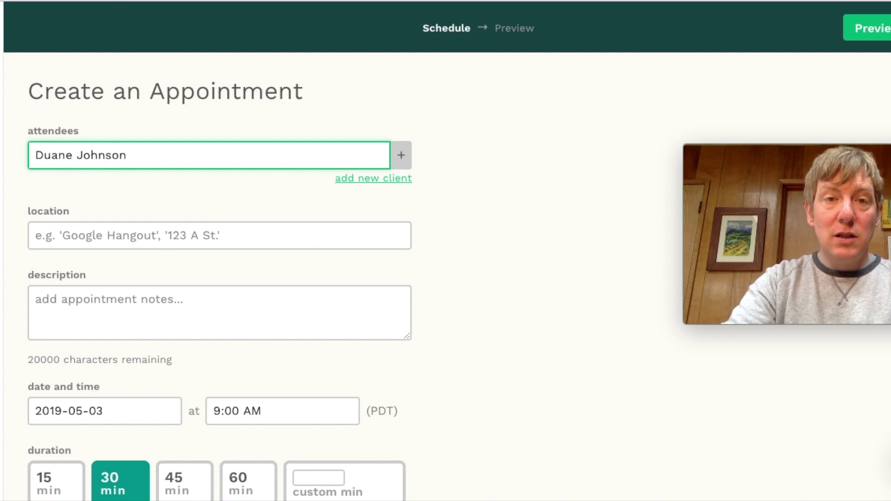
triple_click(104, 160)
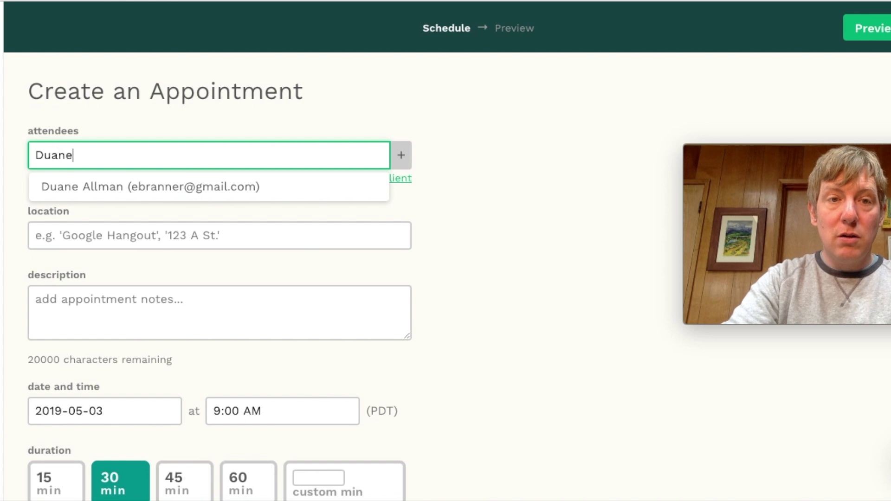
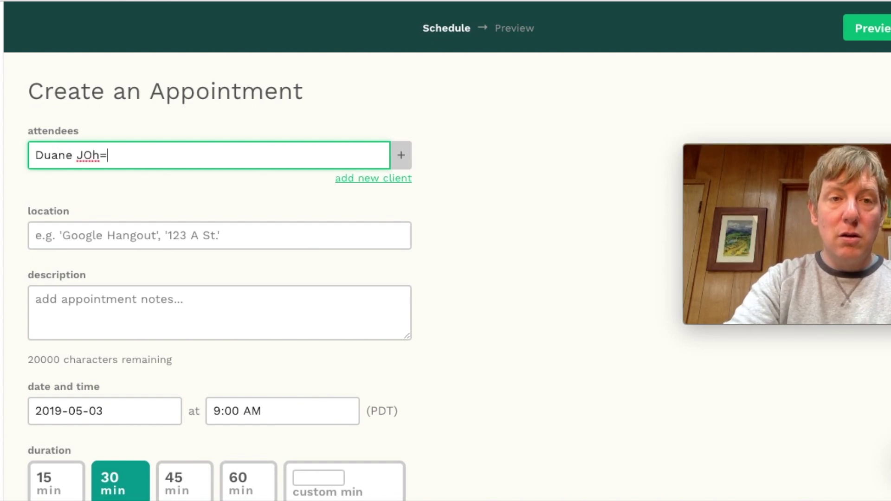
Abandon the unmatched attendee and filter the Clients list by the client's name, finding nothing
text(ohns)
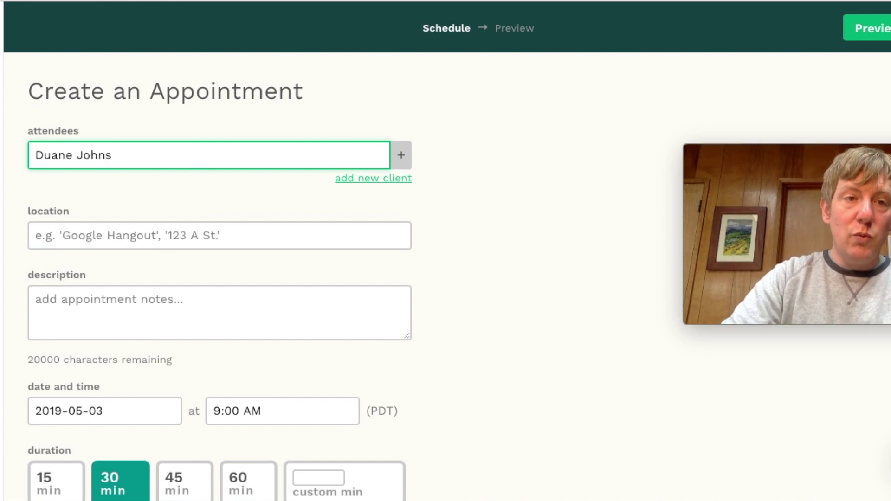
key(alt+Left)
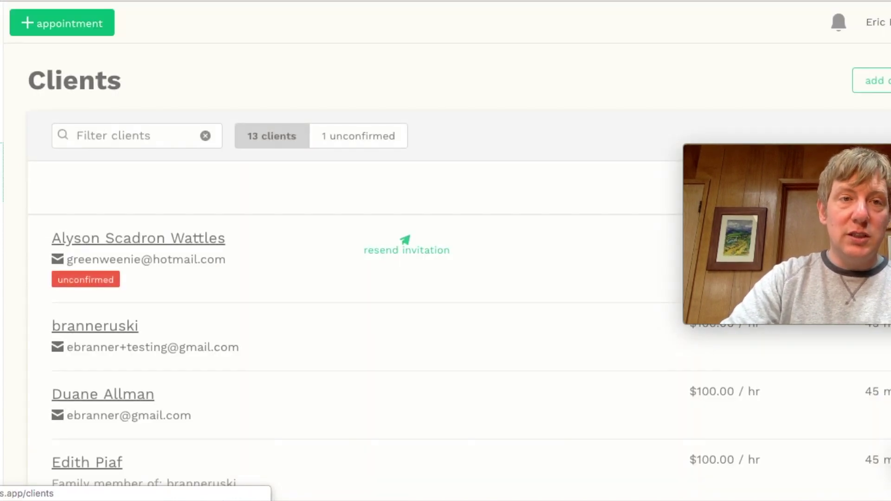
click(151, 141)
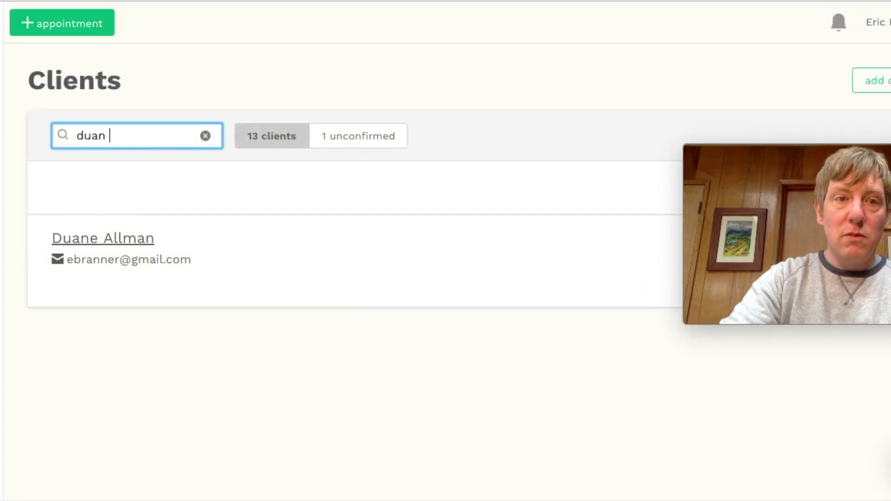
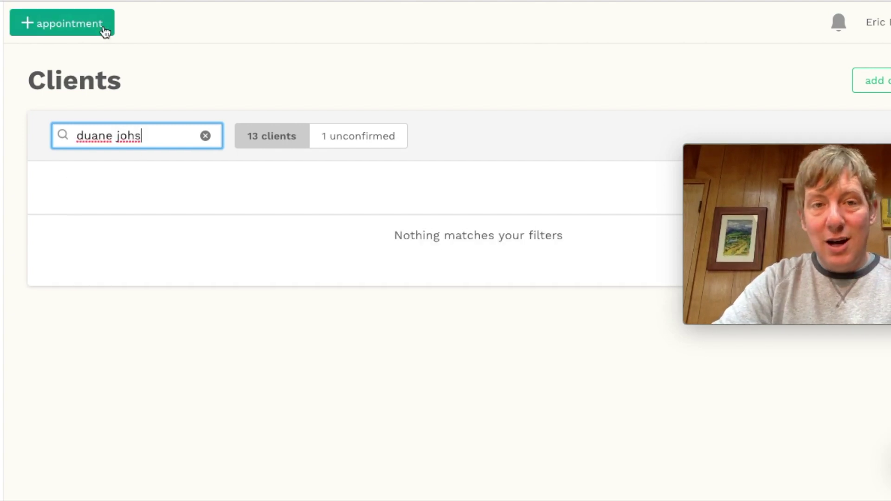
Start a new client and enter their full name, e-mail address and phone number
click(884, 85)
click(162, 215)
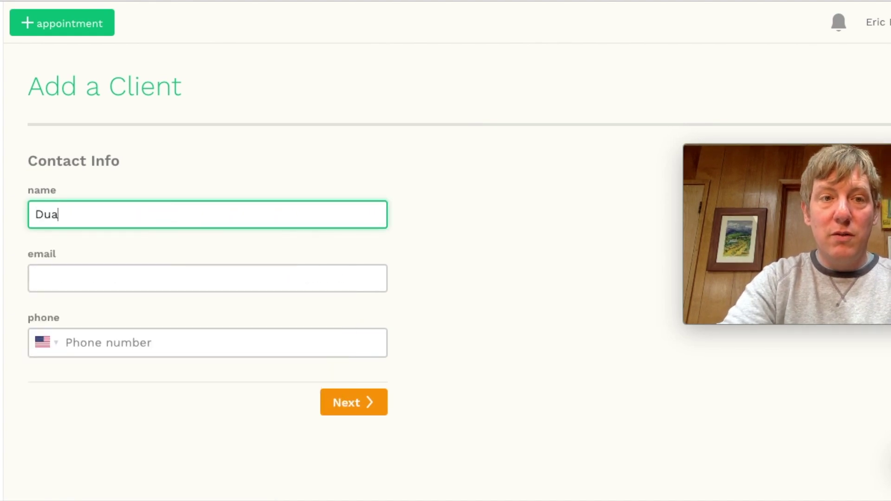
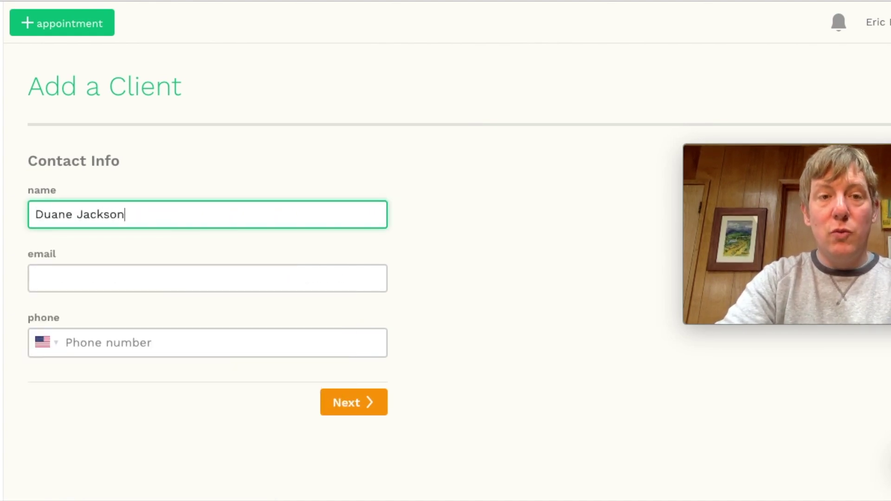
key(Tab)
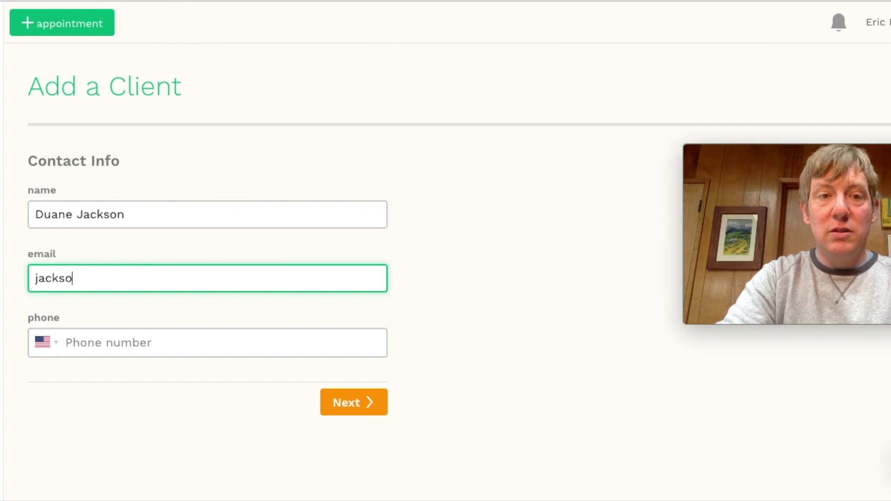
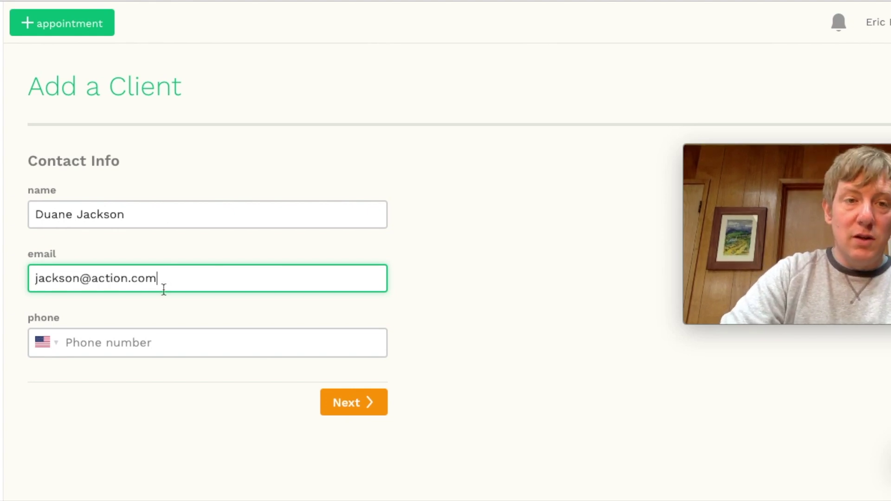
click(131, 354)
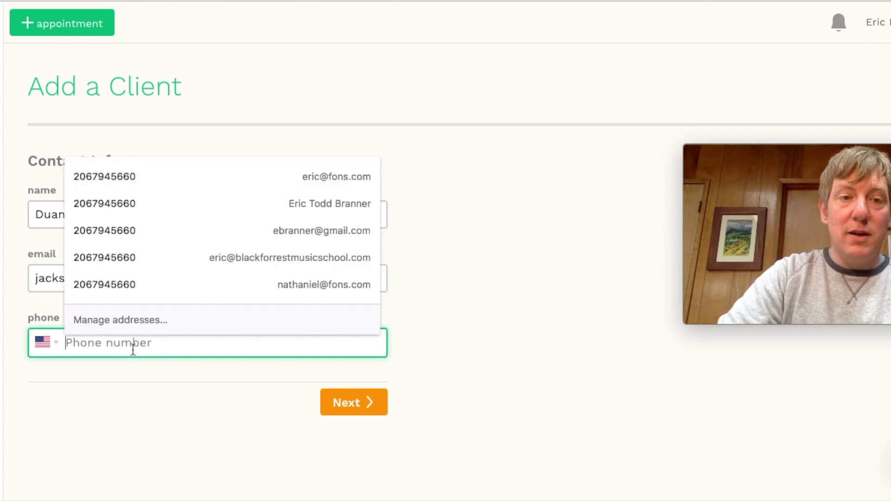
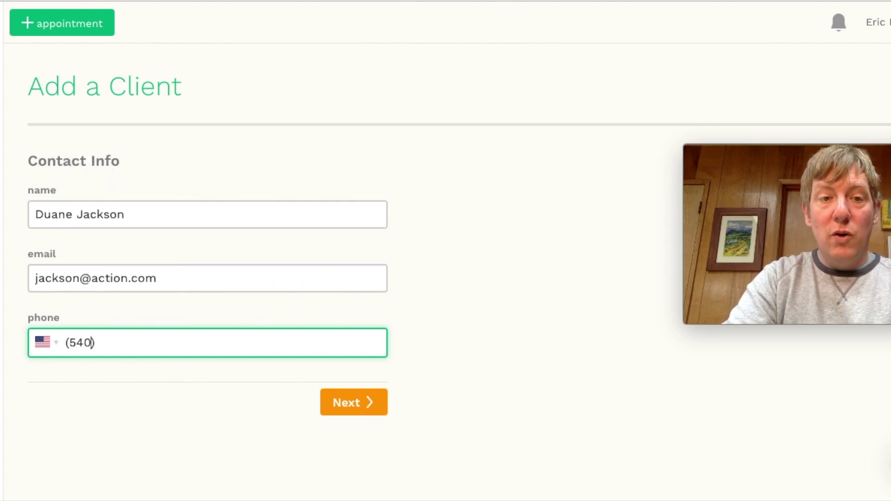
Set the client's billing to Do not charge and add them, showing a $0.00 hourly rate
click(361, 407)
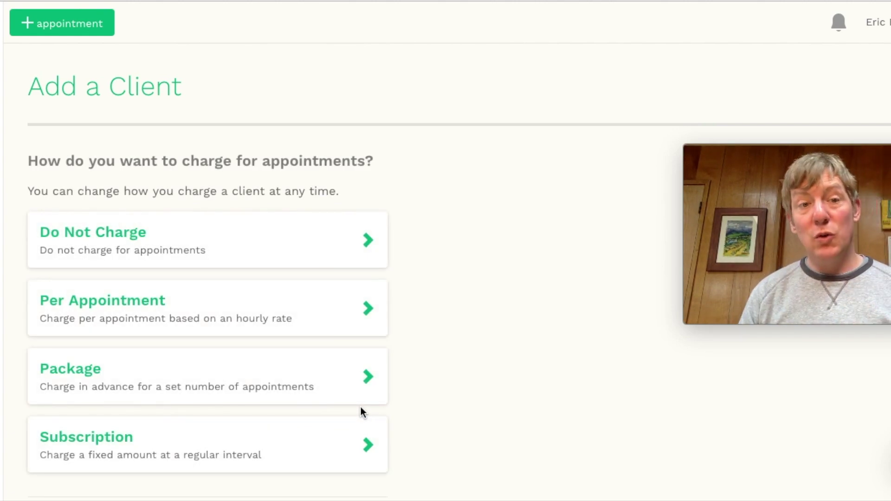
click(181, 236)
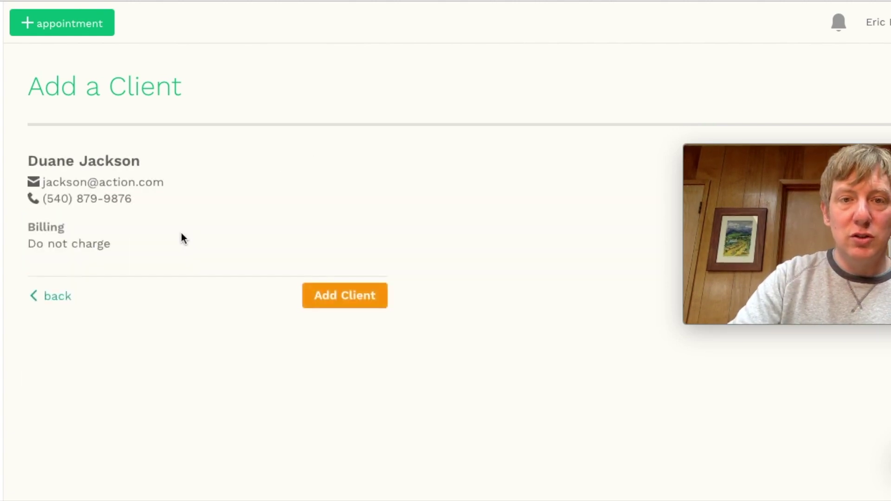
click(366, 306)
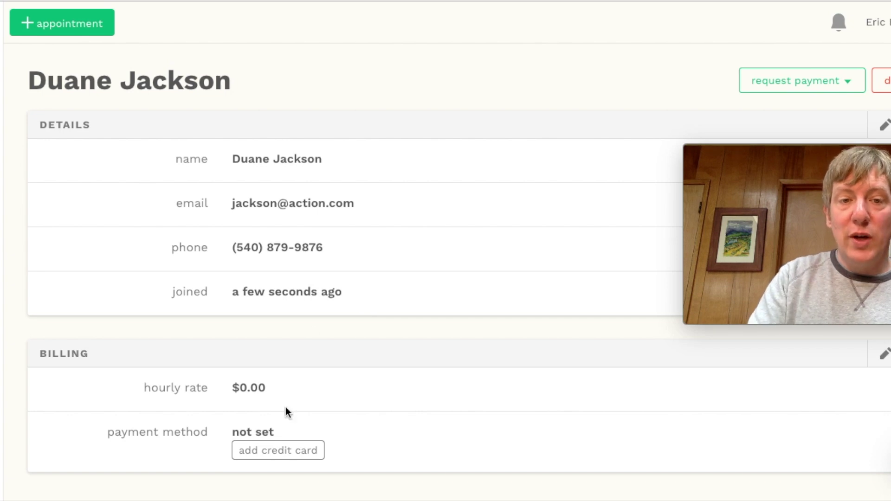
Try adding a credit card, then list the request payment options: onetime payment, package, subscription
click(282, 450)
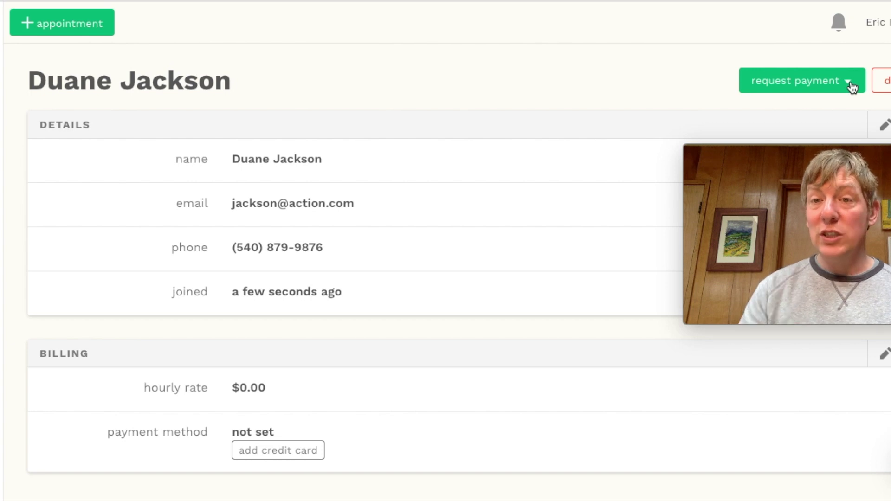
click(852, 87)
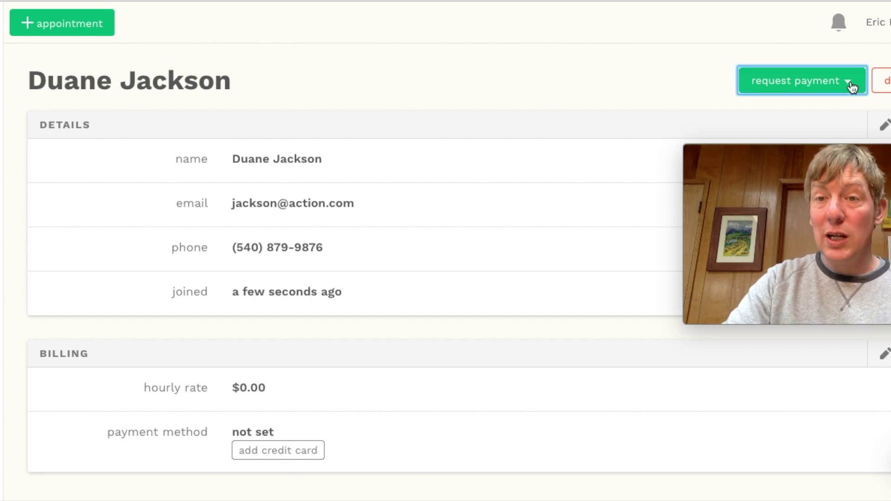
drag(826, 157, 826, 286)
click(847, 79)
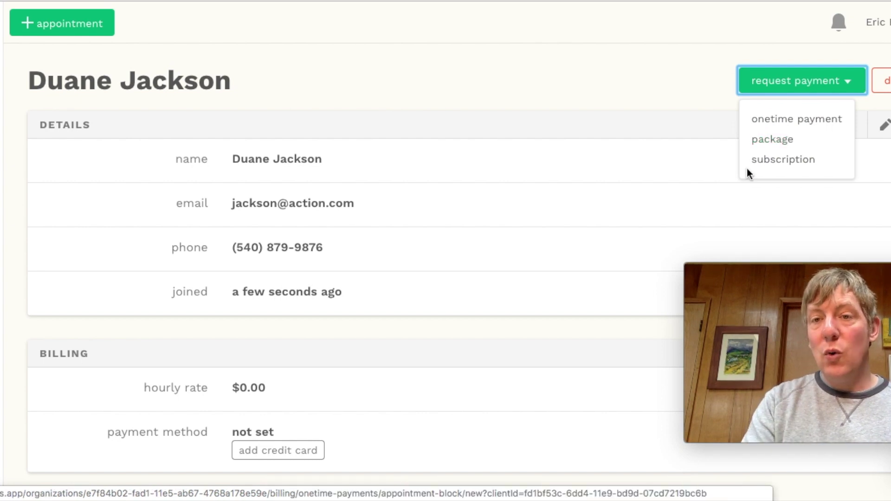
click(766, 160)
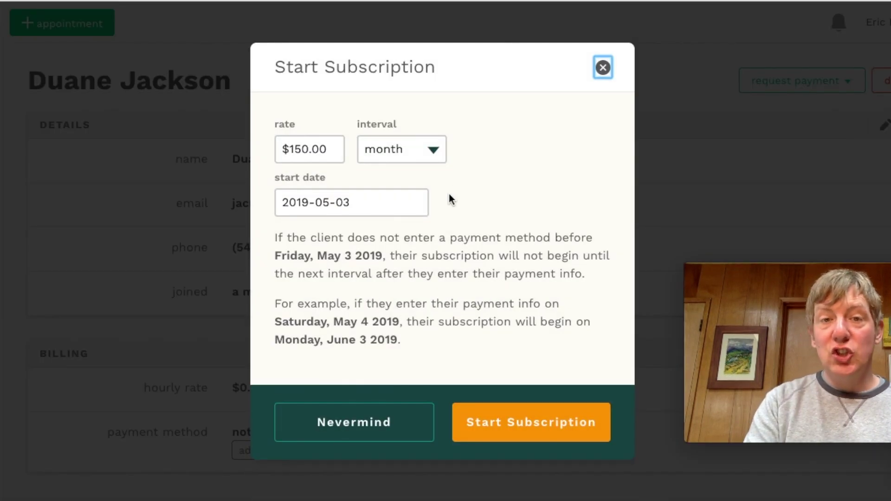
click(434, 150)
click(435, 150)
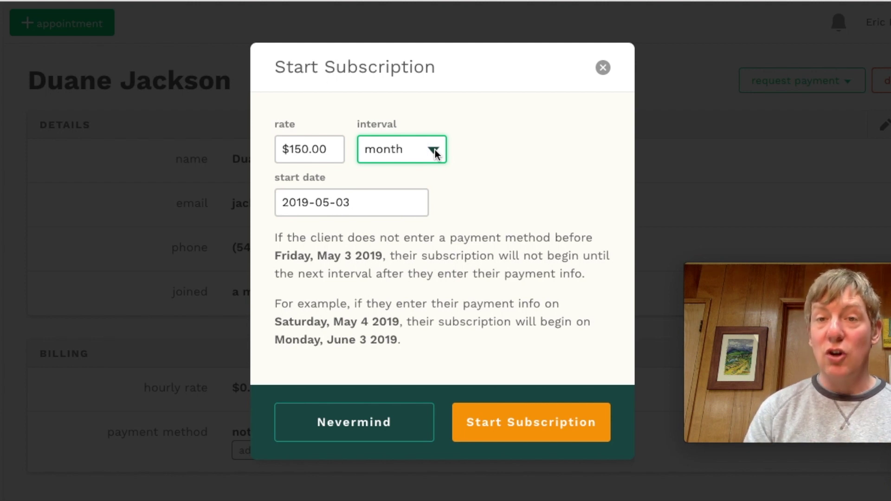
click(603, 67)
click(853, 82)
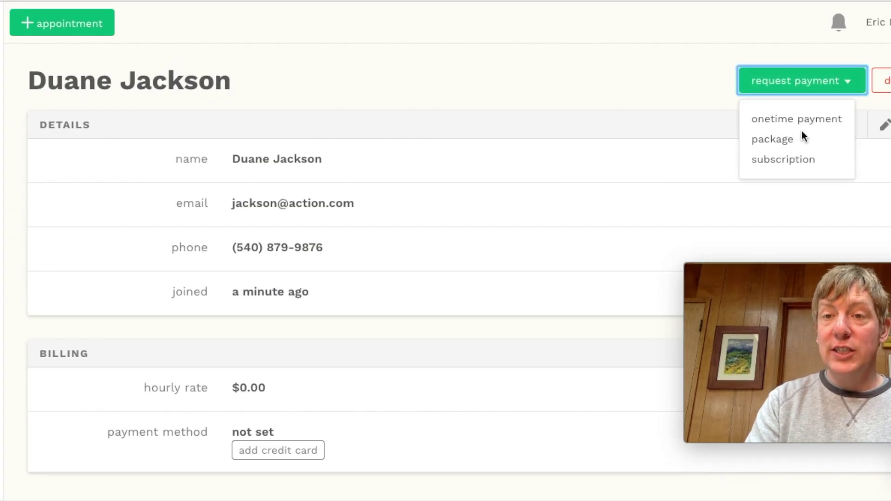
click(796, 143)
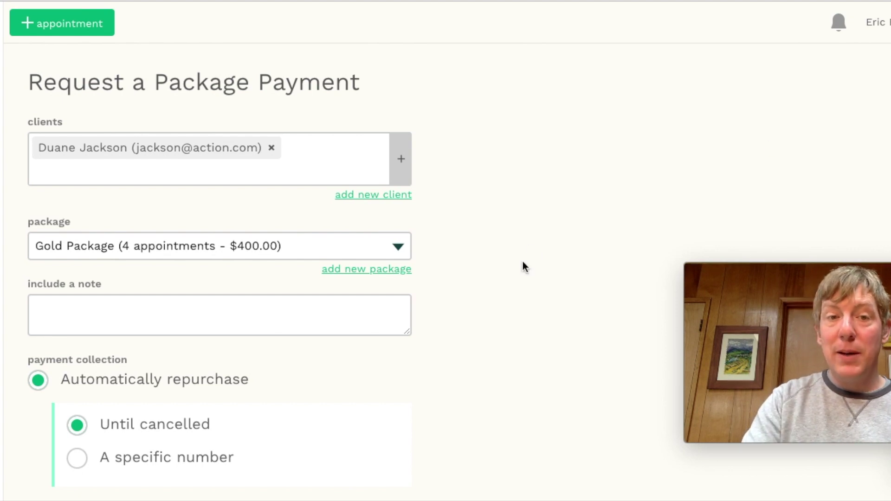
scroll(523, 261, down, 2)
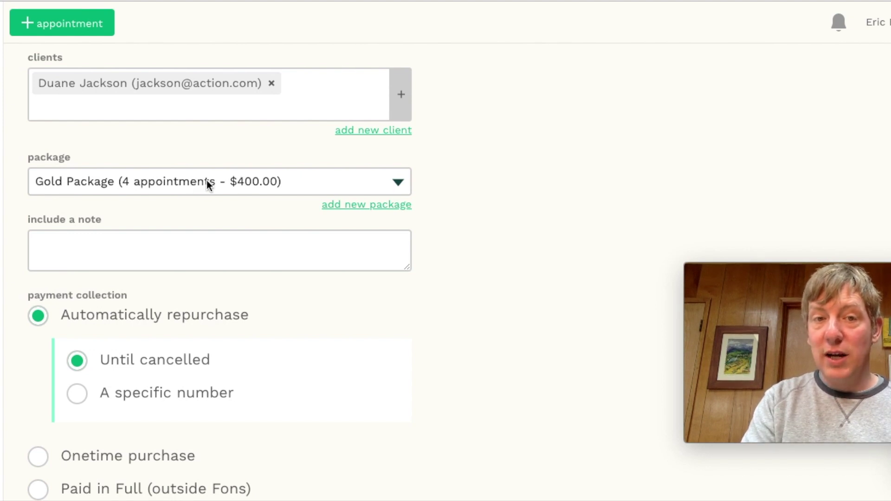
click(215, 237)
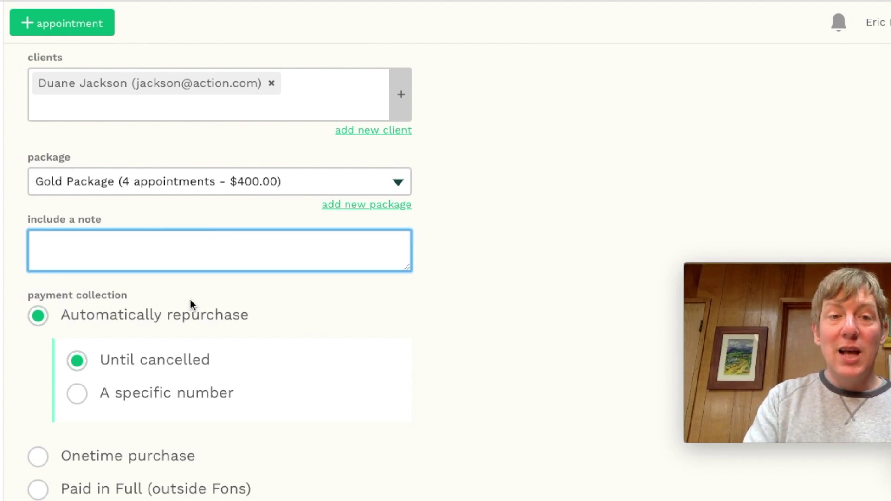
scroll(190, 304, down, 2)
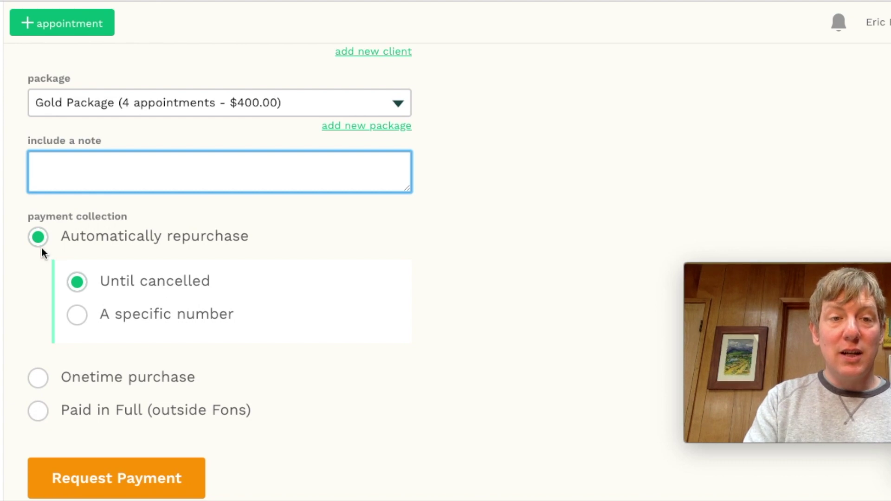
click(37, 380)
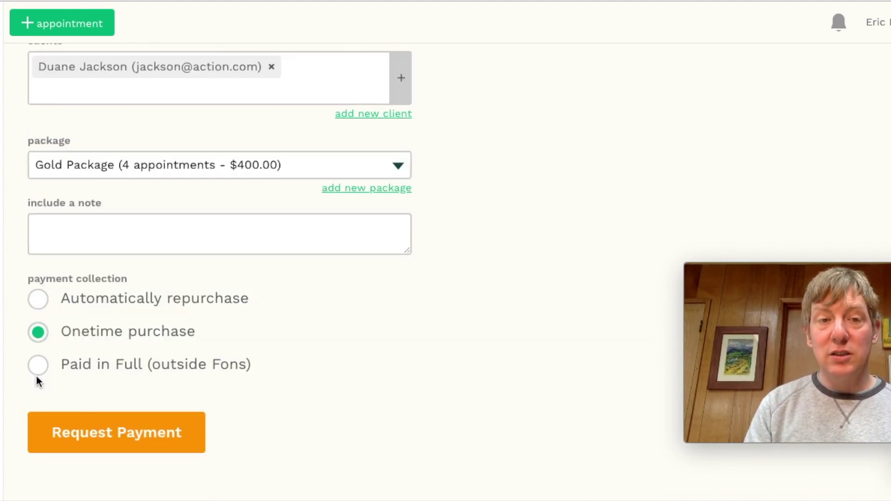
click(39, 305)
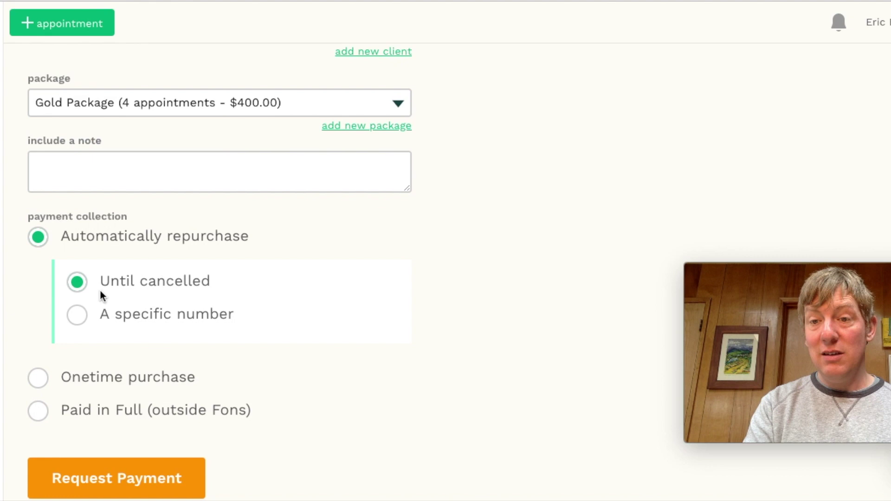
click(77, 314)
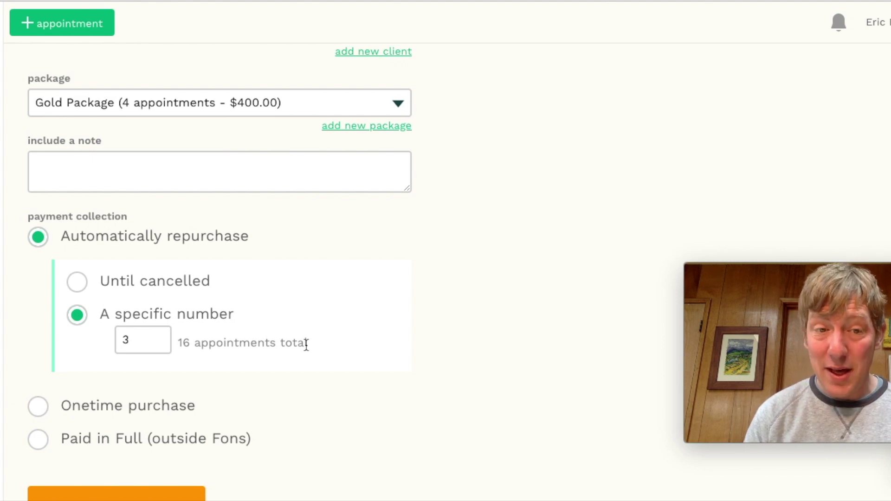
click(38, 407)
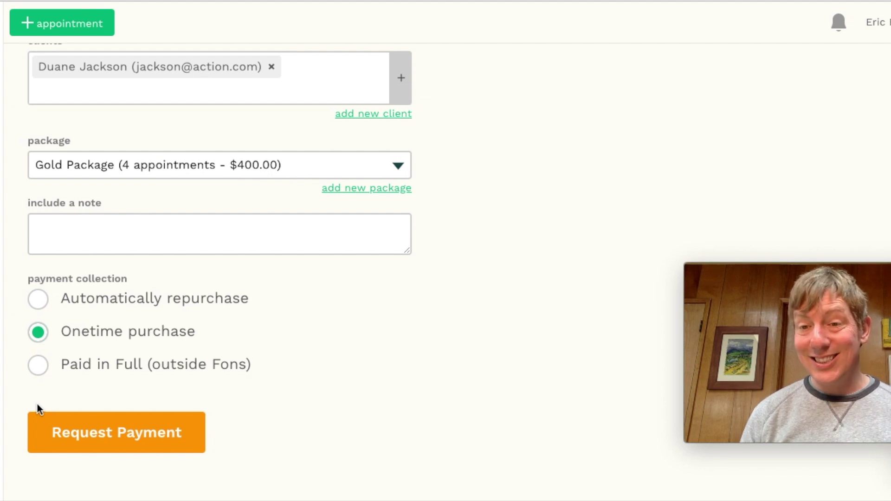
click(37, 374)
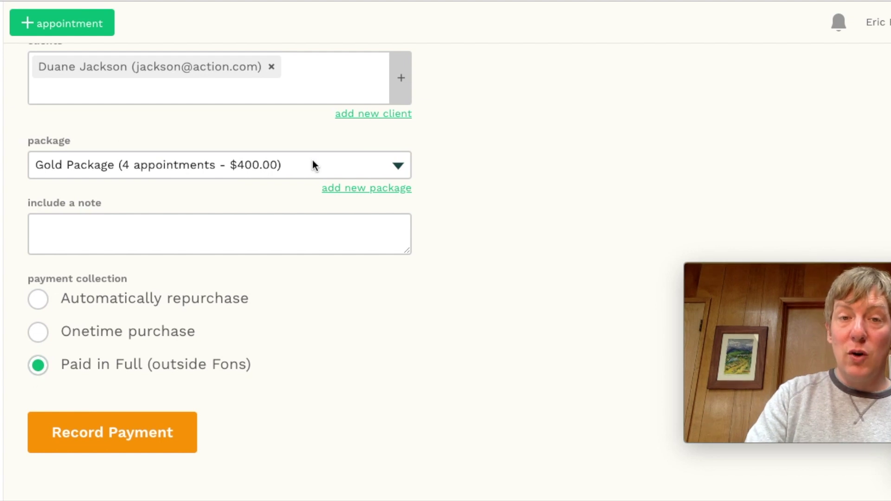
click(320, 170)
click(335, 180)
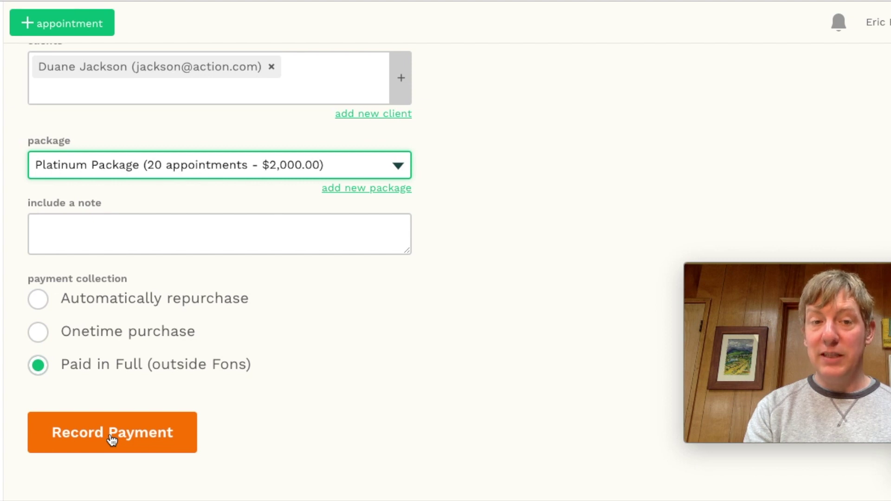
scroll(448, 299, up, 2)
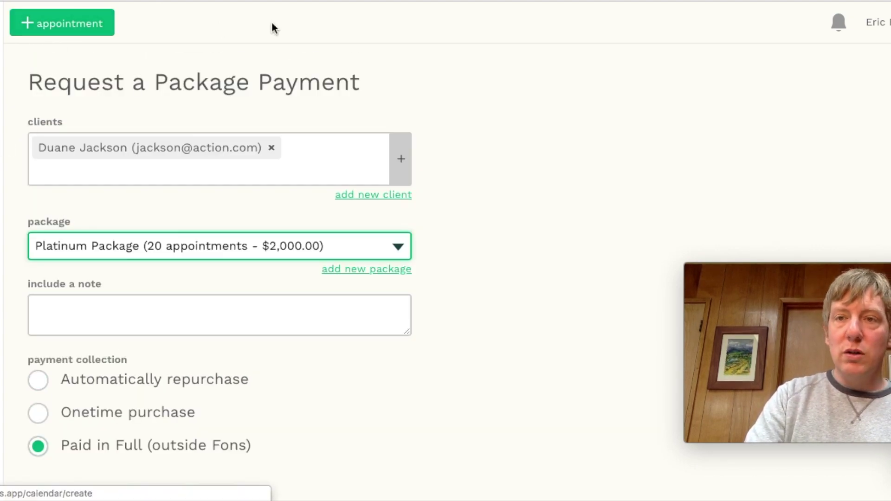
scroll(443, 132, down, 2)
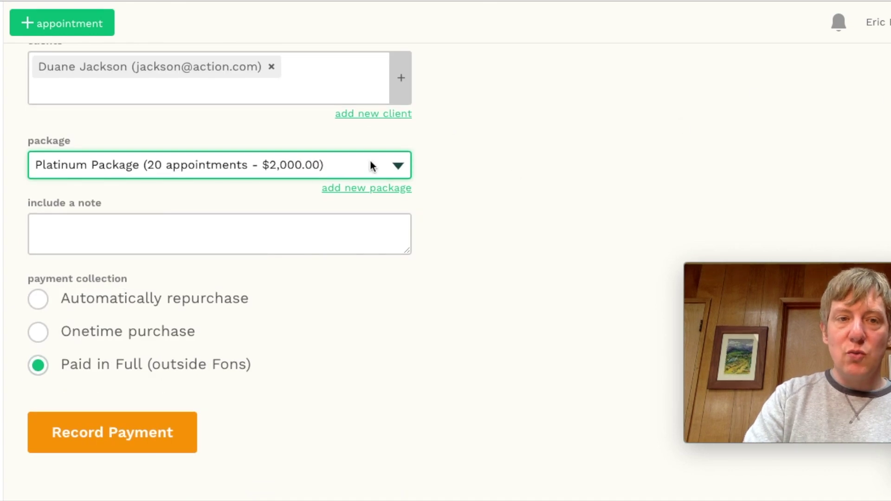
scroll(193, 170, up, 2)
key(alt+Left)
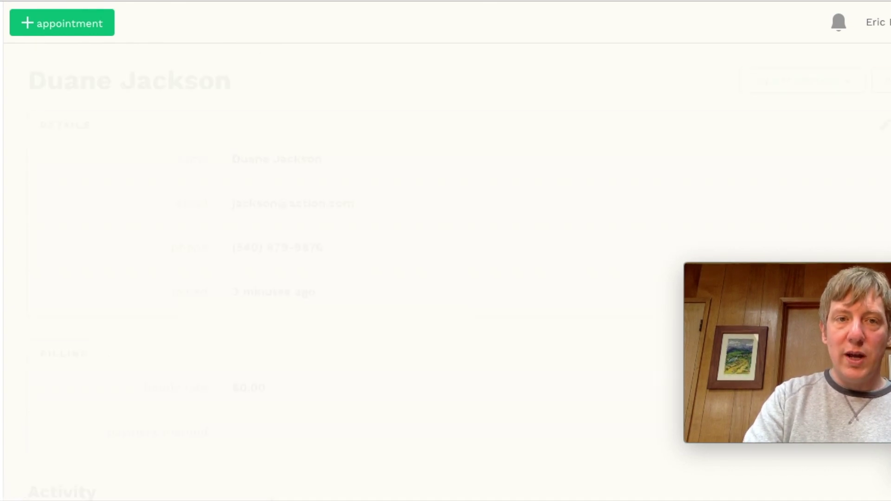
click(847, 84)
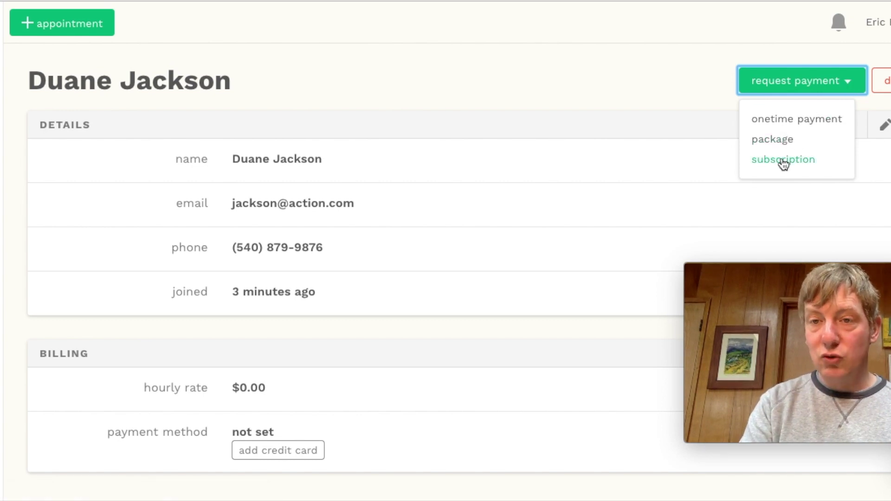
click(778, 125)
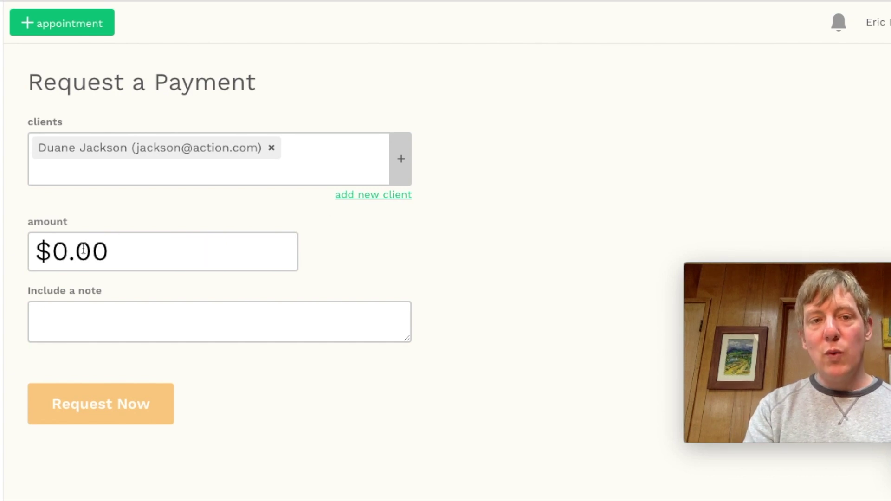
click(90, 308)
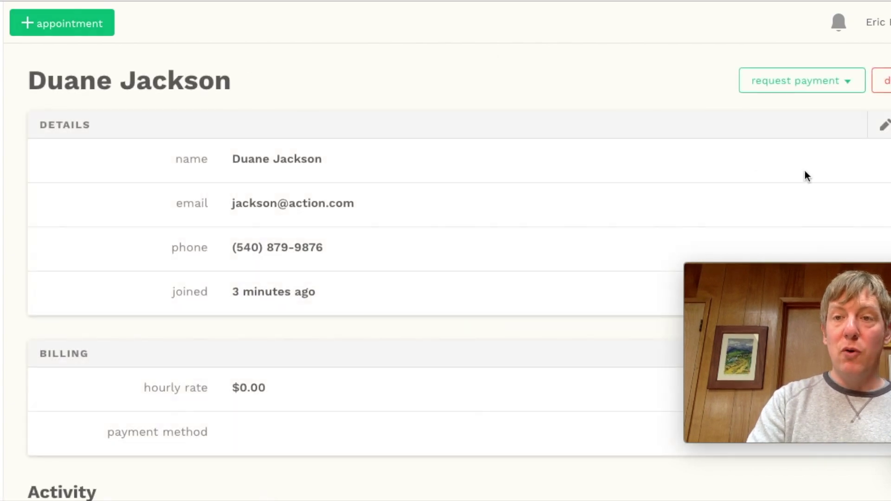
click(845, 81)
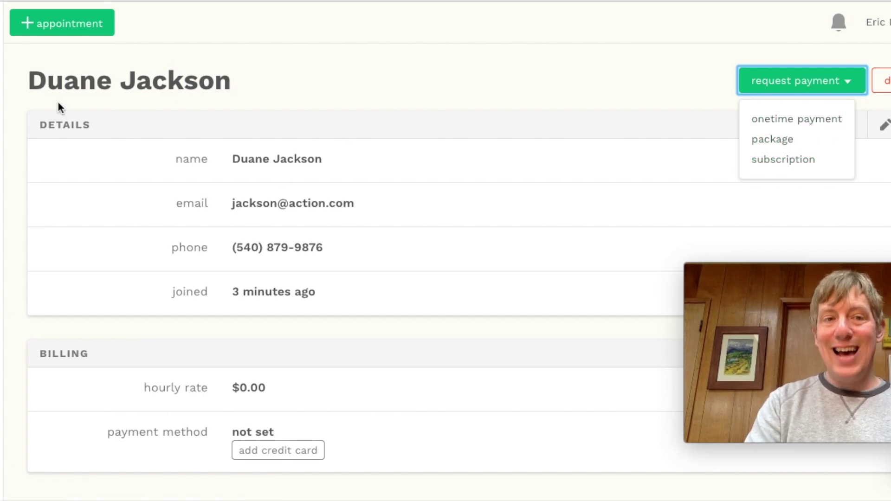
click(650, 70)
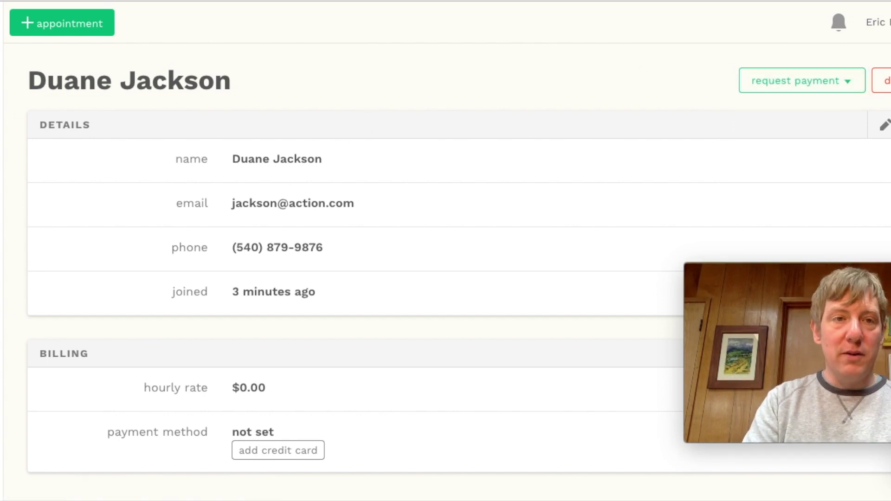
Start a new appointment with the matching client as attendee and location 'the studio'
click(60, 24)
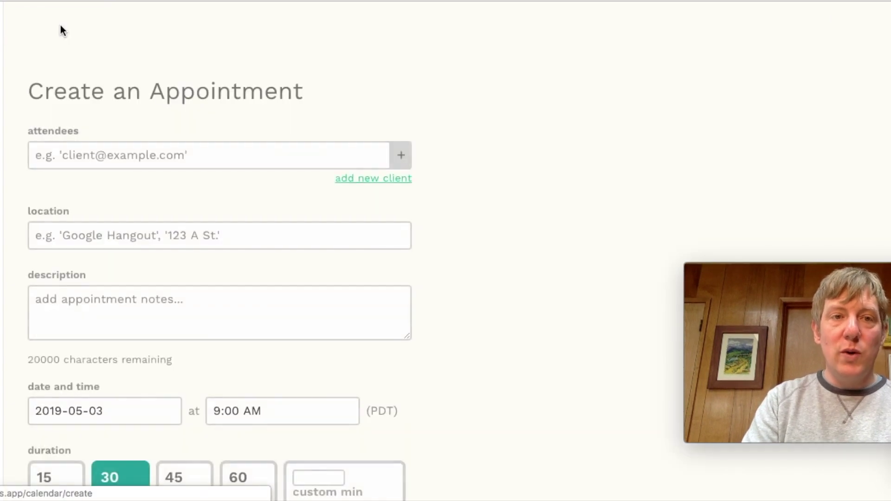
click(70, 154)
text(duane)
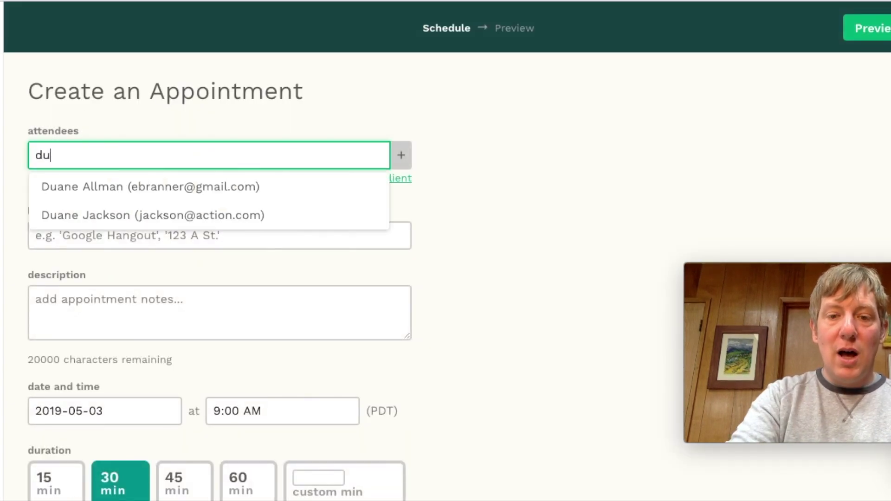
click(88, 215)
click(98, 273)
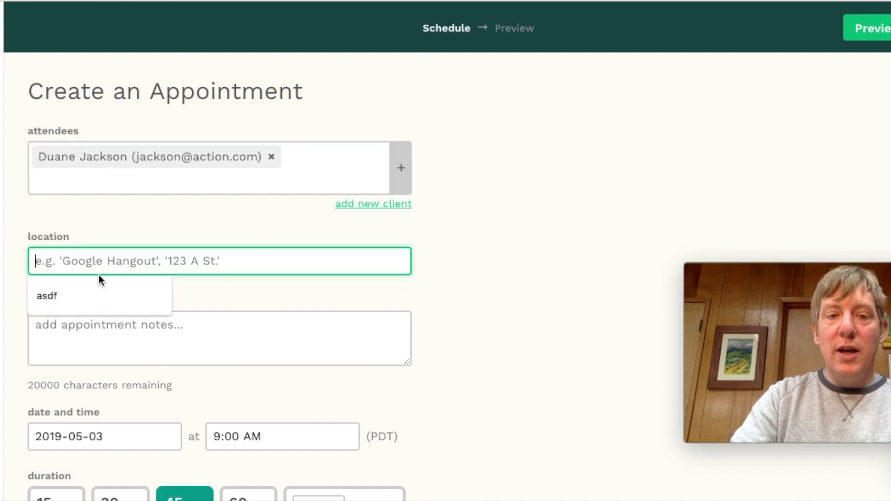
text(the studio)
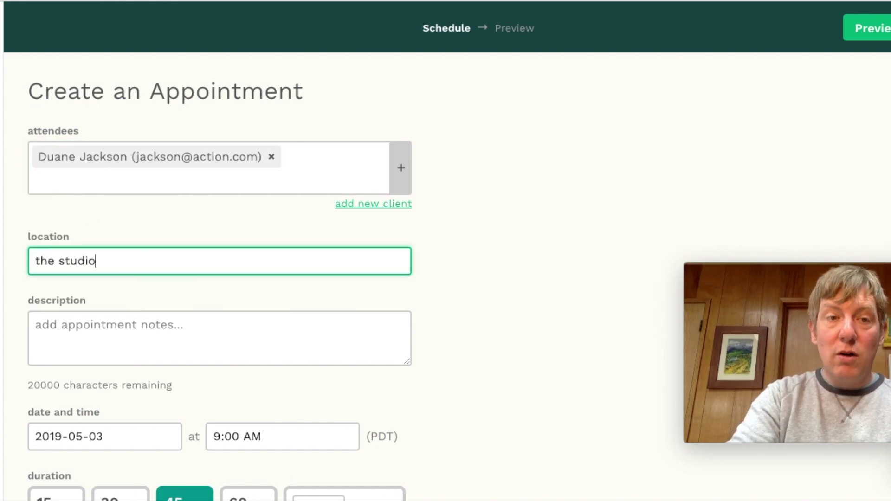
Enter the description "it's going to be awesome! training session"
click(97, 336)
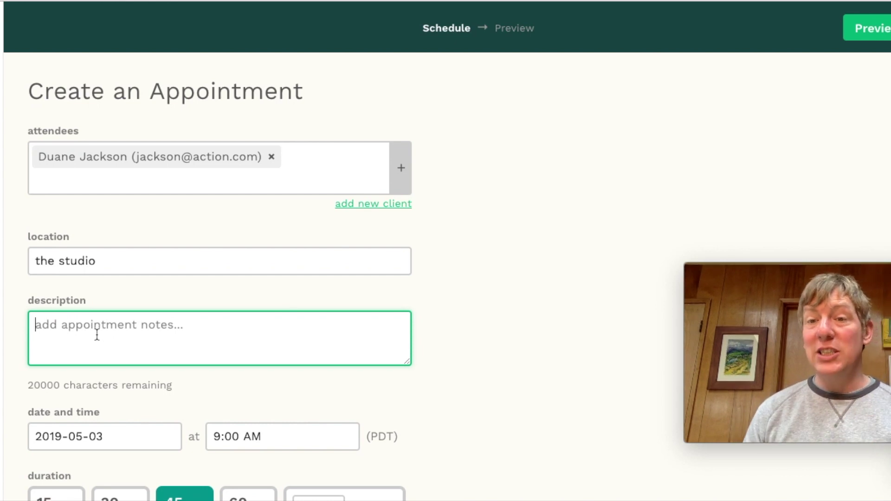
text(i)
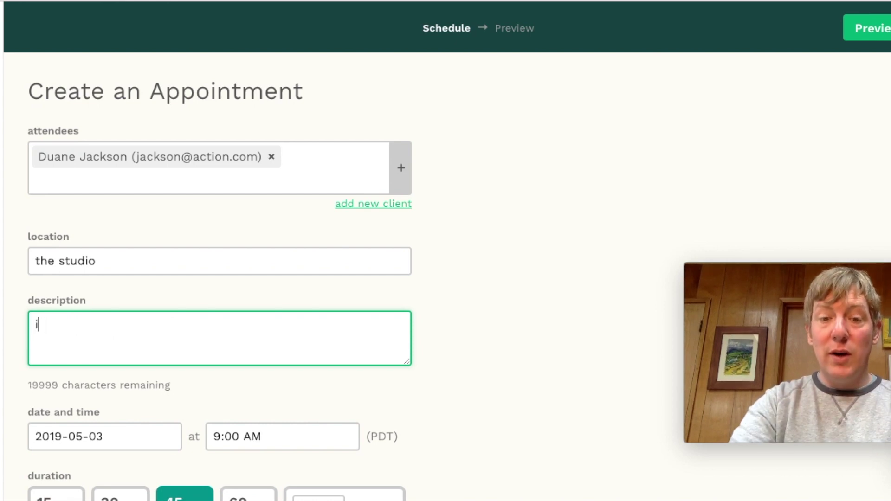
text(t's goin)
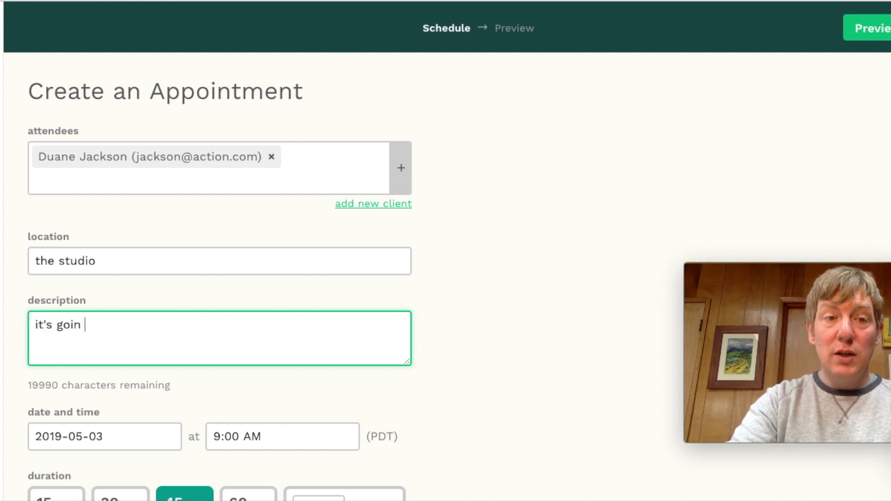
key(BackSpace)
text(g)
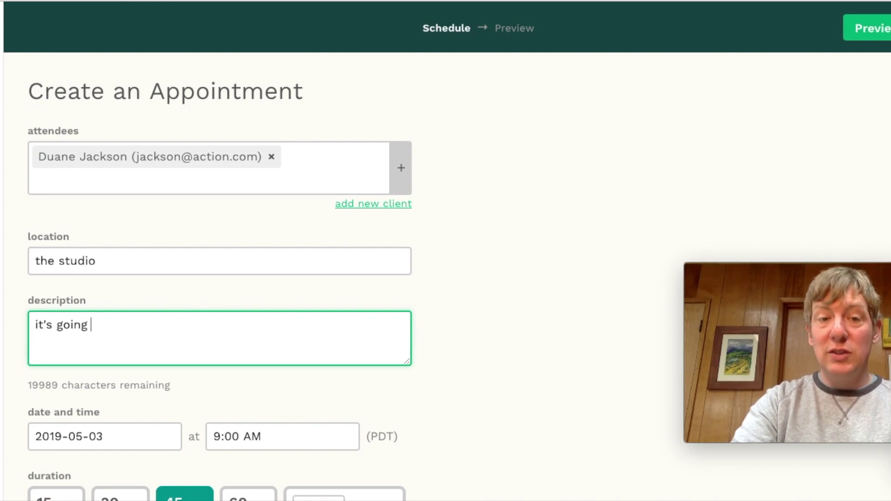
text( to be aweseome.)
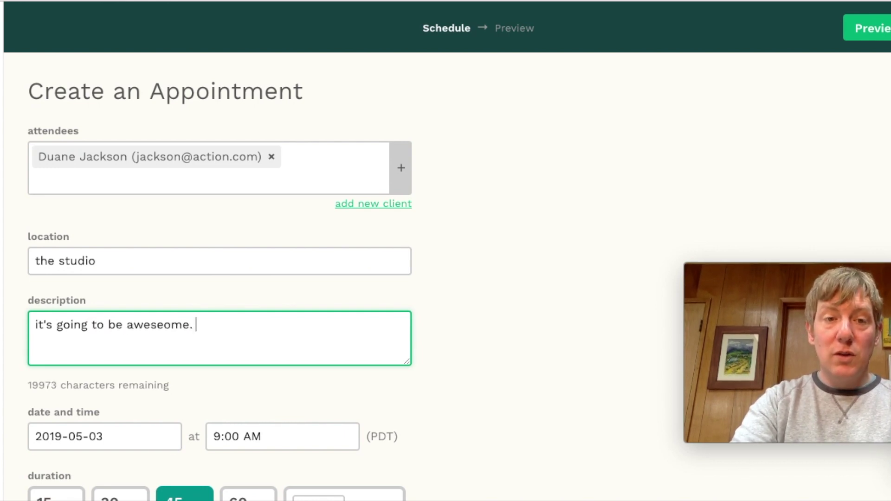
key(BackSpace)
key(BackSpace)
key(BackSpace)
key(BackSpace)
key(BackSpace)
key(BackSpace)
text(ome)
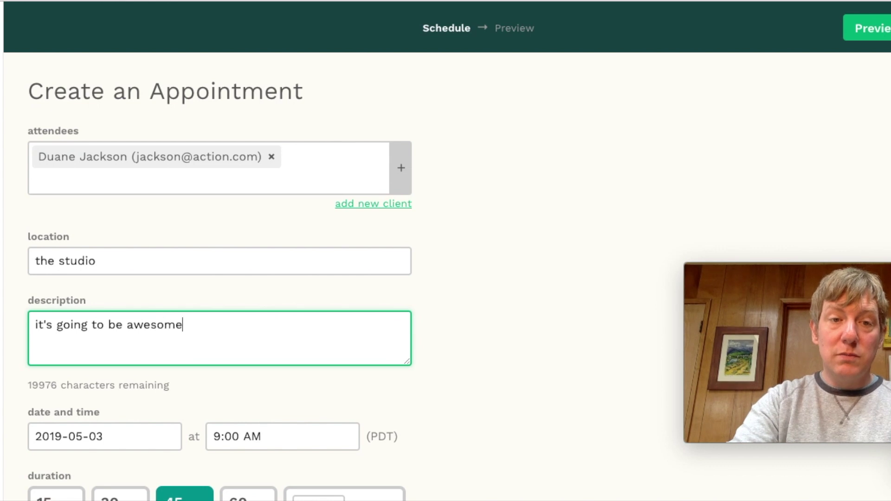
key(BackSpace)
text(! traingin)
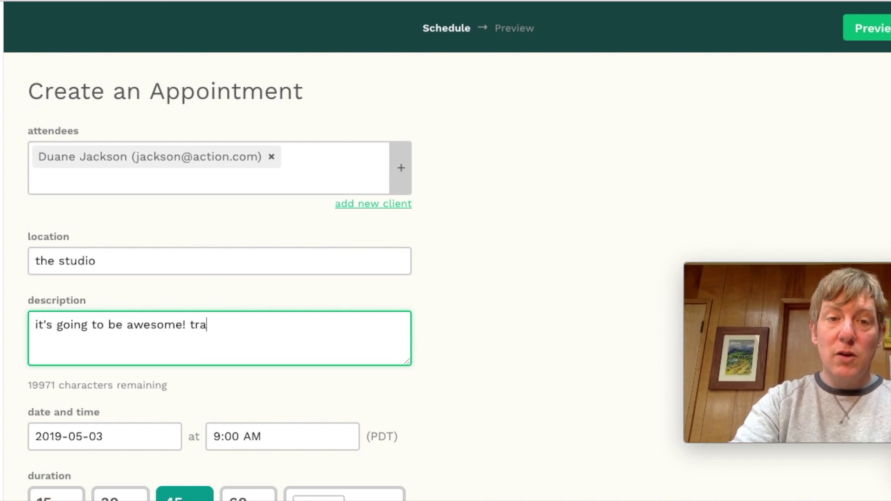
key(BackSpace)
key(BackSpace)
key(BackSpace)
text(ing )
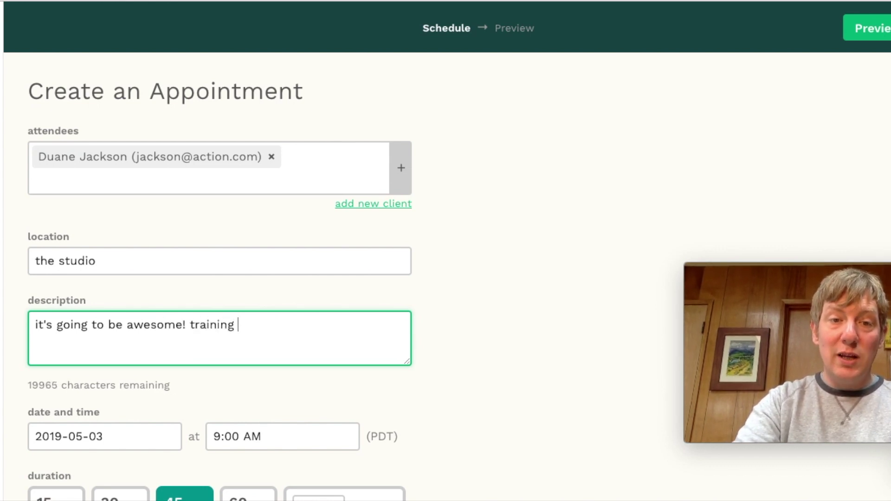
text(session)
scroll(96, 327, down, 2)
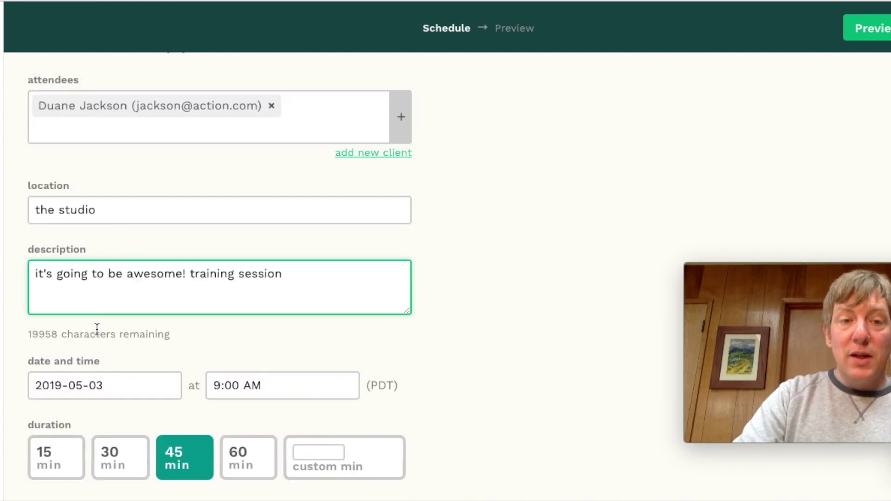
Make the appointment recurring Every Week, keeping 2019-05-03 at 9:00 AM for 45 minutes
scroll(96, 327, down, 2)
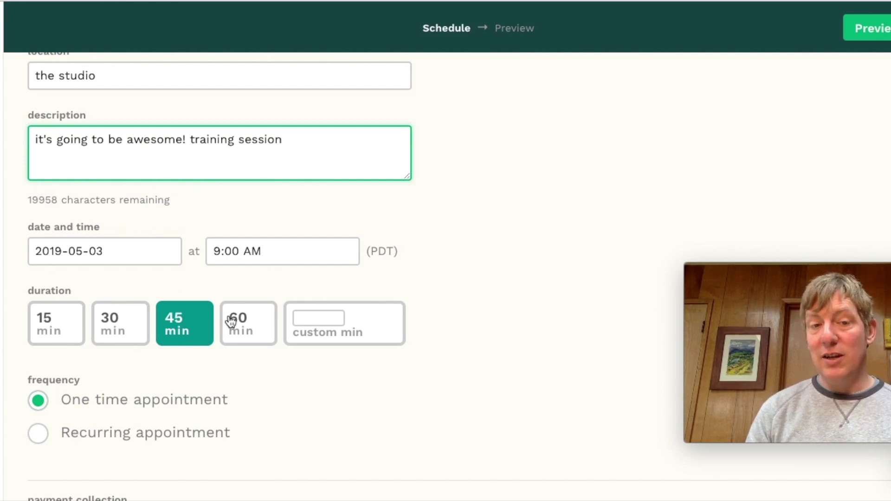
scroll(231, 320, down, 3)
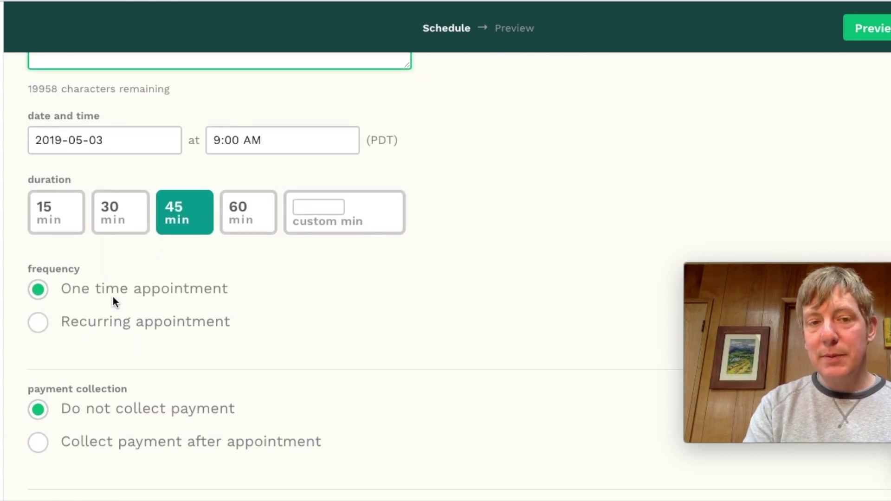
click(39, 323)
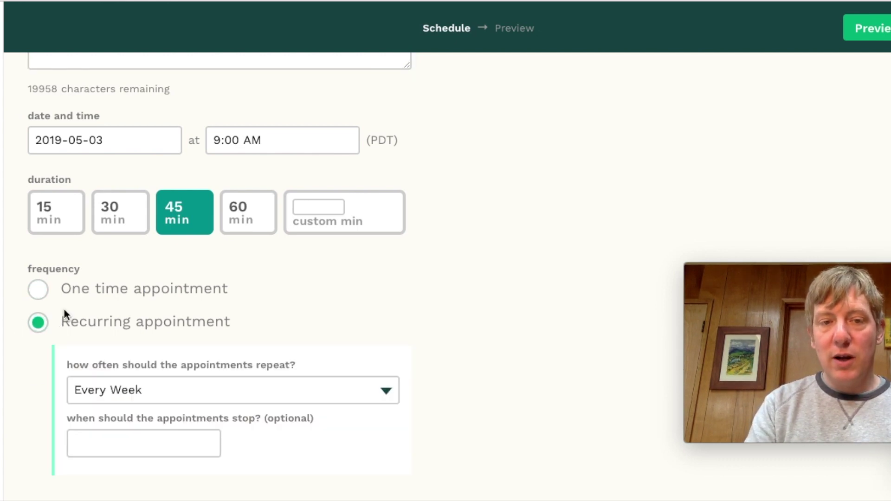
scroll(64, 310, down, 1)
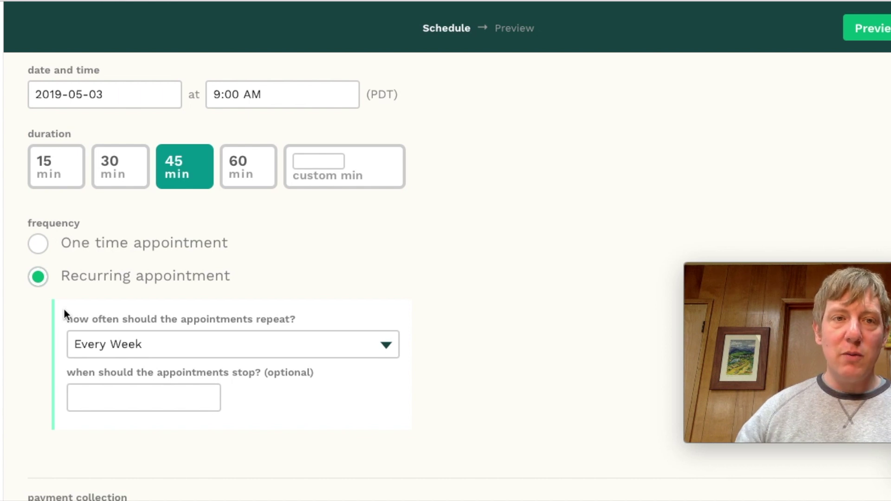
click(91, 102)
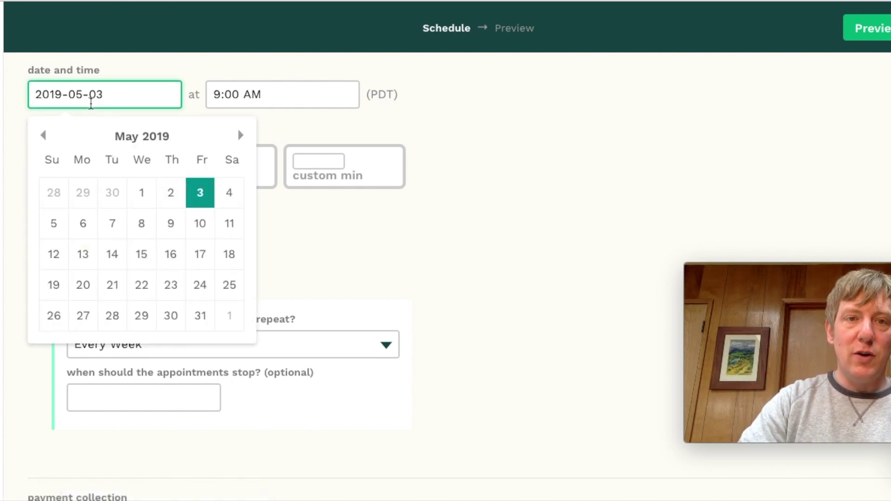
click(329, 104)
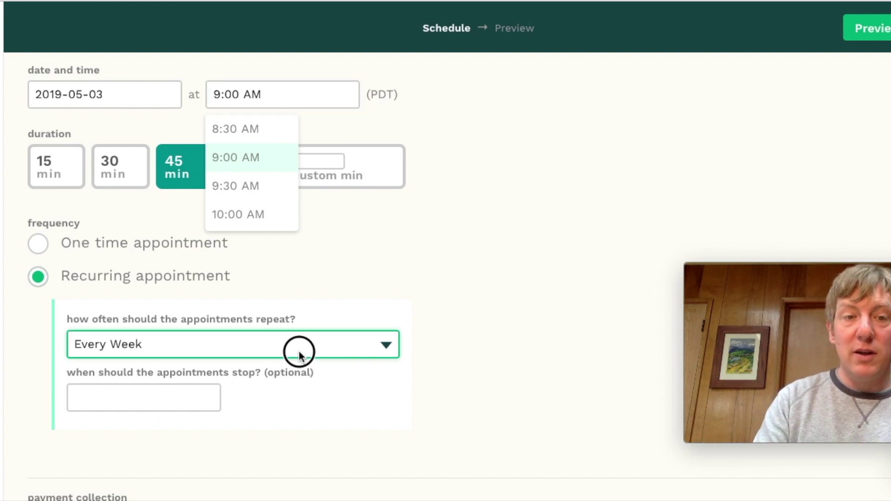
click(299, 352)
click(299, 351)
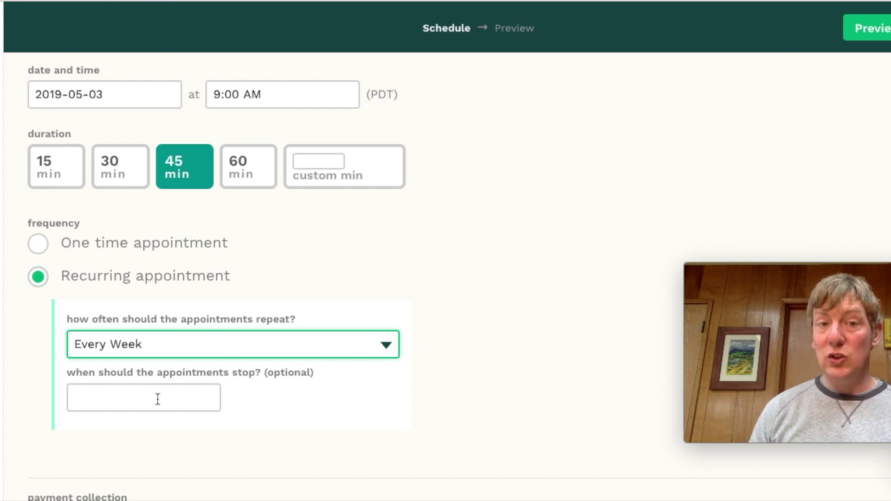
Collect a $90.00 payment after the appointment and open the notification preview
scroll(158, 399, down, 6)
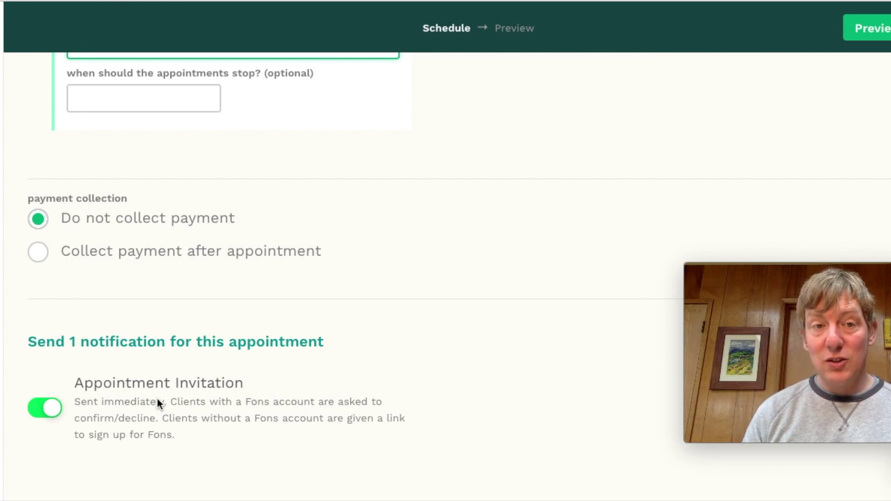
click(35, 261)
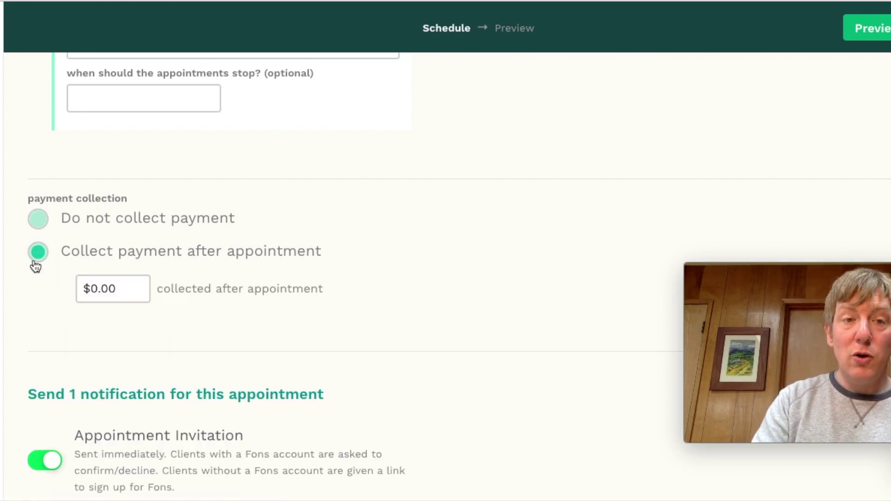
click(96, 287)
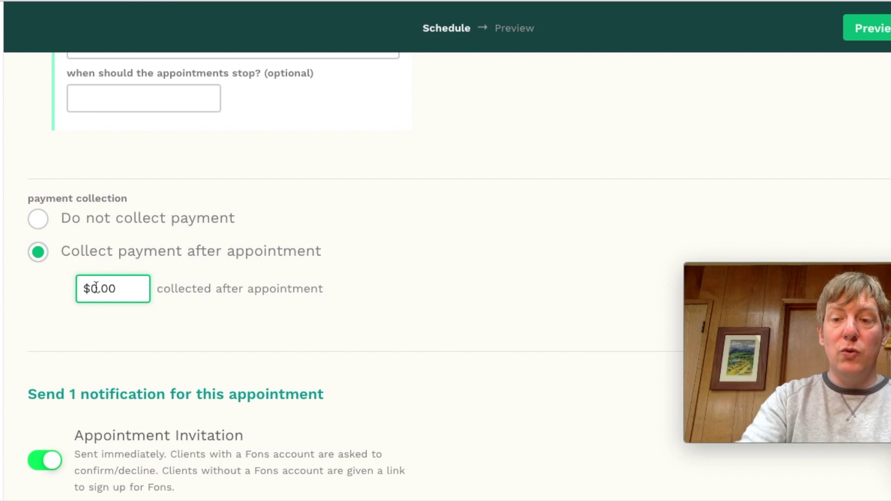
key(BackSpace)
key(BackSpace)
key(BackSpace)
key(BackSpace)
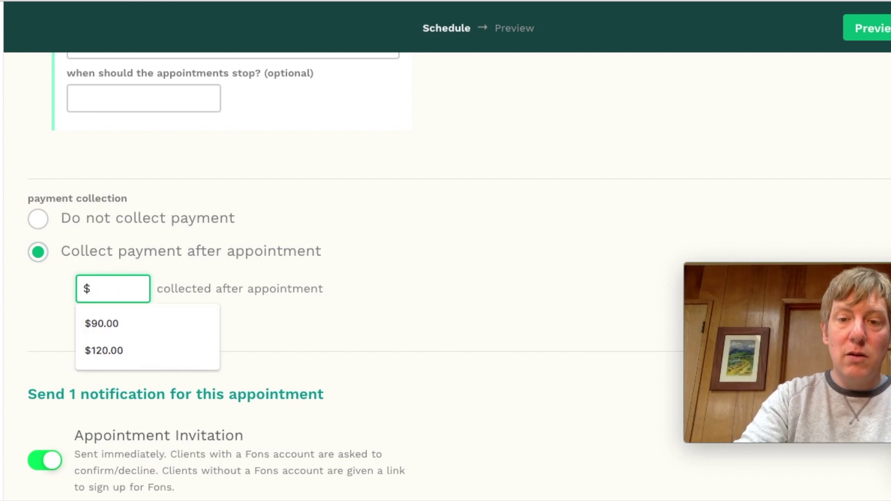
text(90)
click(313, 287)
click(120, 288)
text(.00)
click(310, 310)
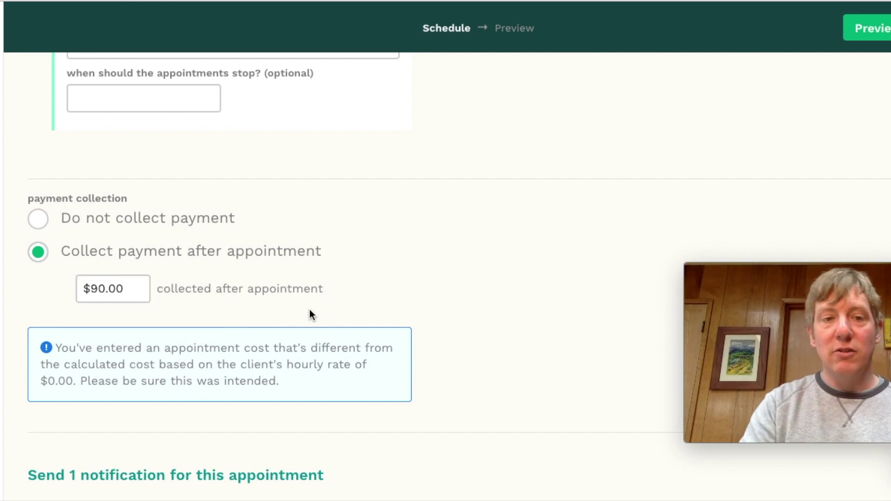
scroll(310, 310, down, 3)
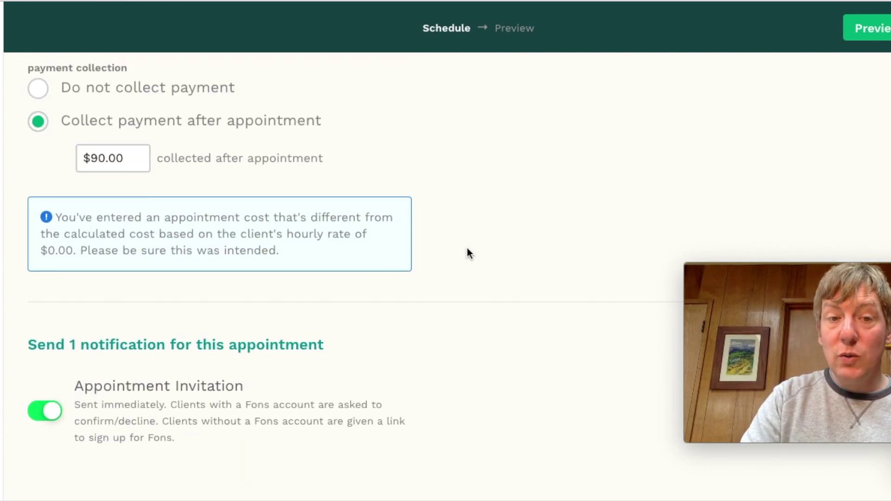
click(855, 32)
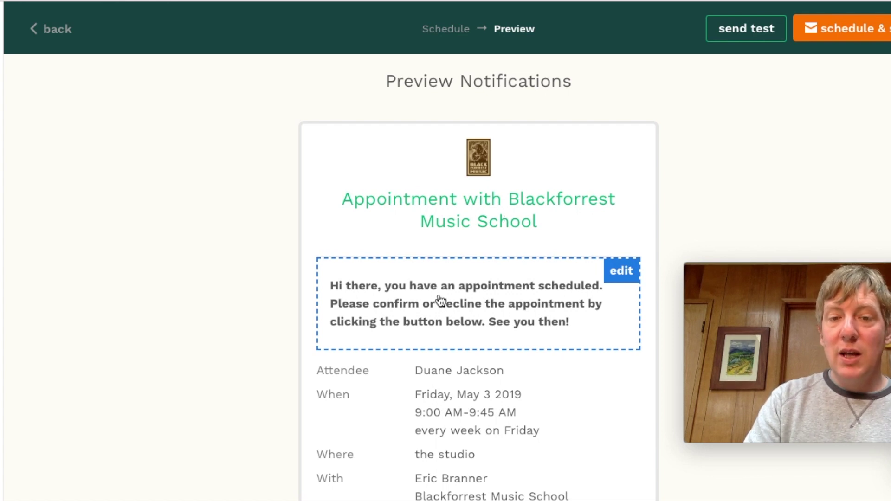
scroll(438, 300, down, 1)
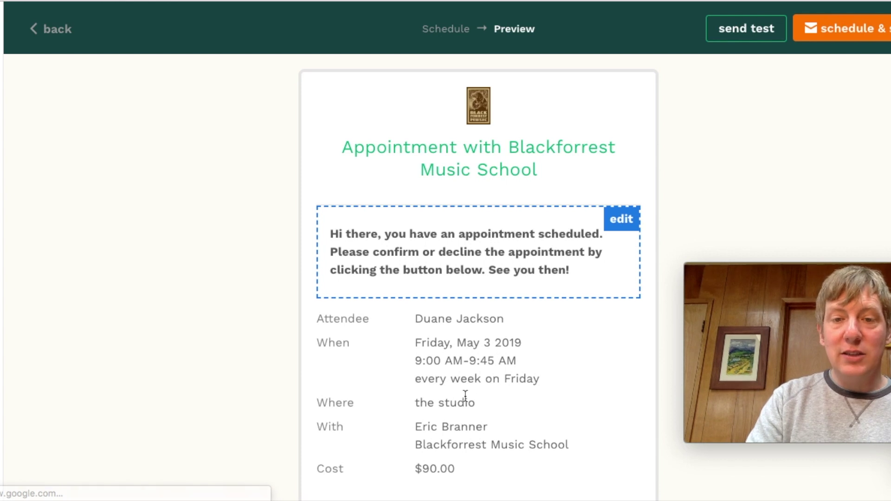
click(441, 272)
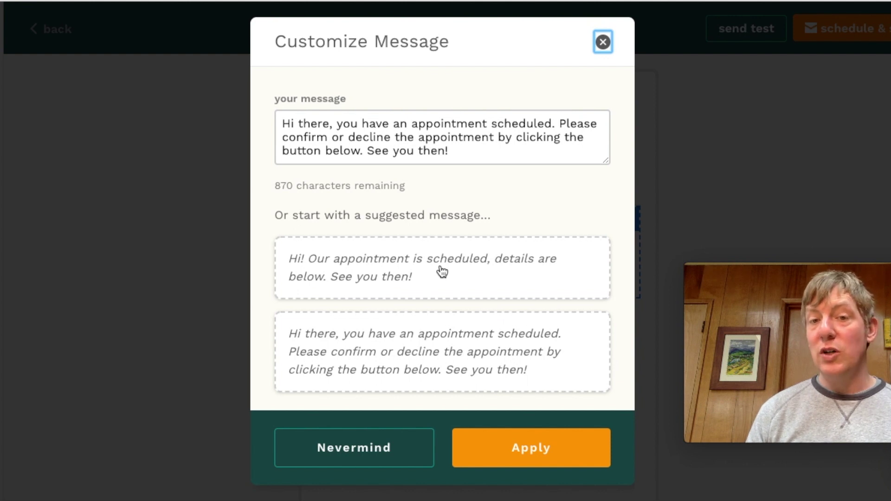
click(603, 41)
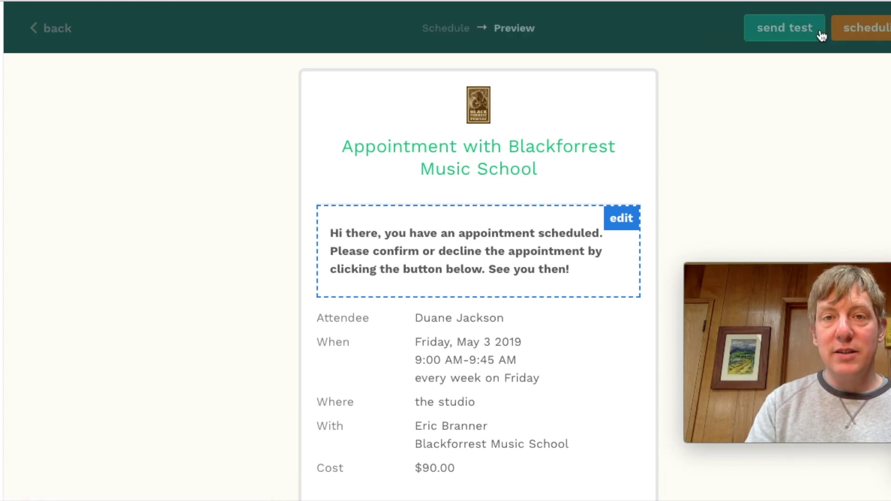
Schedule and send the weekly $90.00 appointment, then scroll through the billing transaction history
click(821, 32)
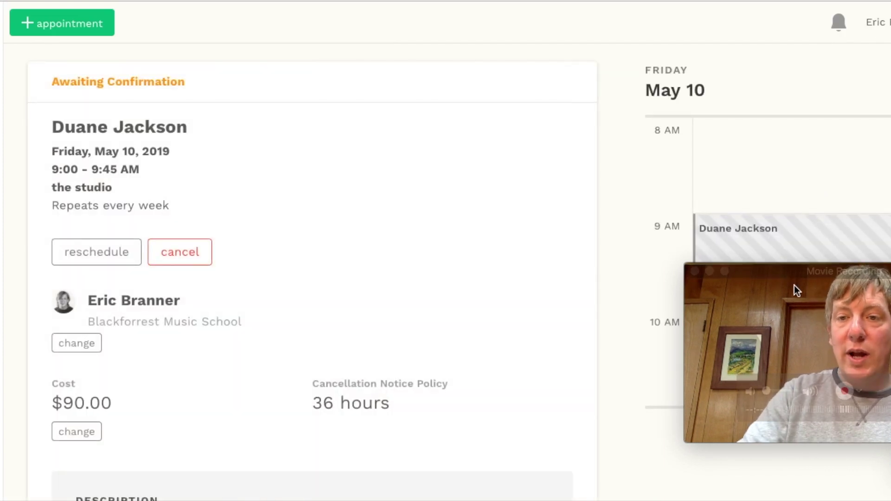
drag(792, 274, 782, 368)
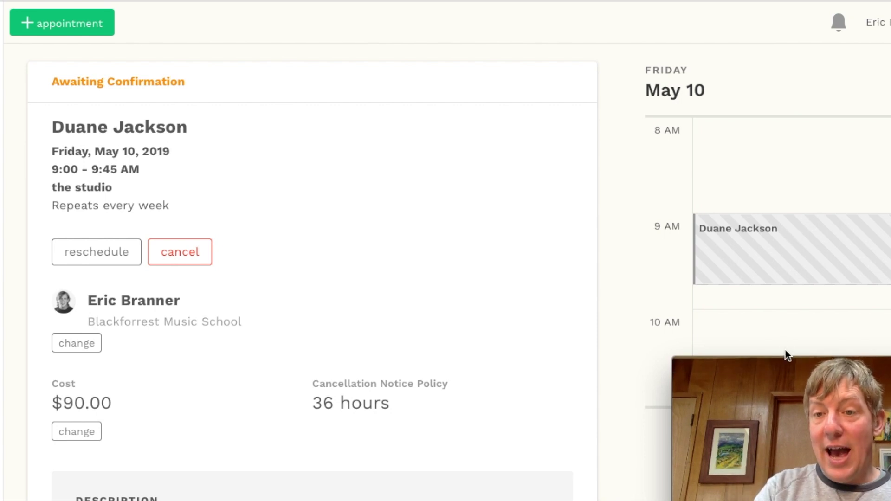
mouse_move(783, 357)
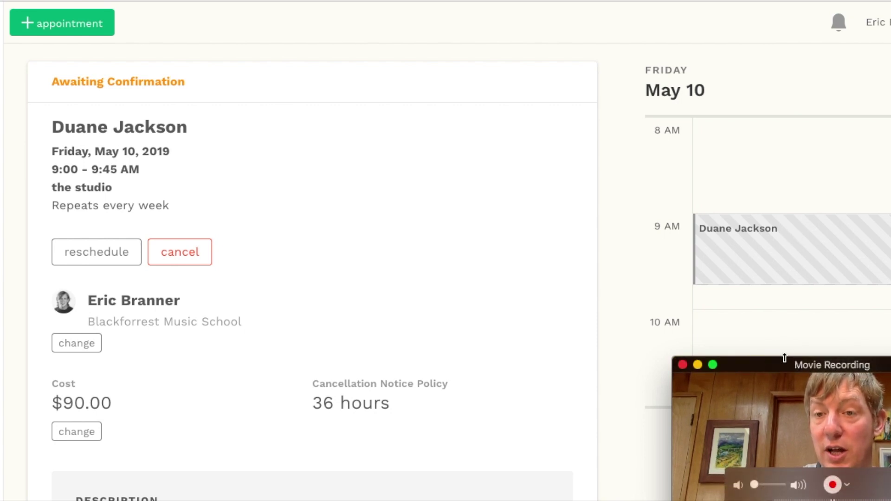
drag(773, 365, 716, 18)
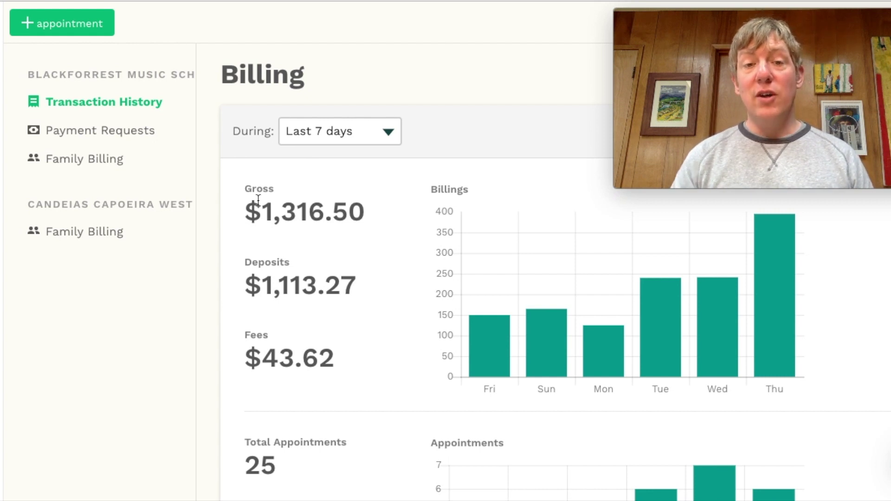
scroll(268, 236, down, 1)
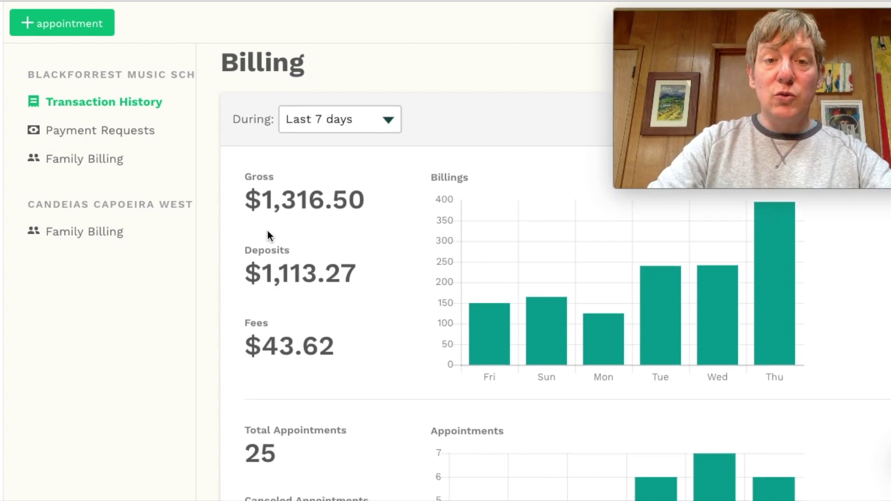
scroll(268, 230, down, 1)
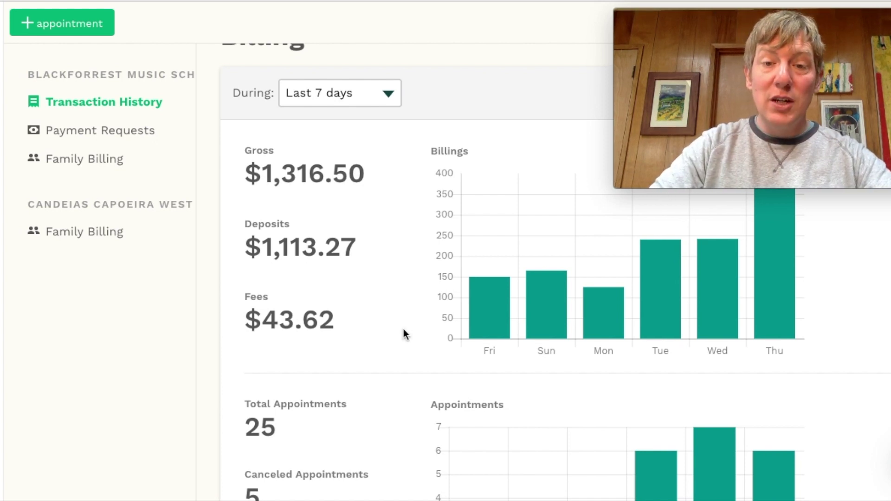
scroll(404, 333, down, 1)
scroll(402, 330, down, 5)
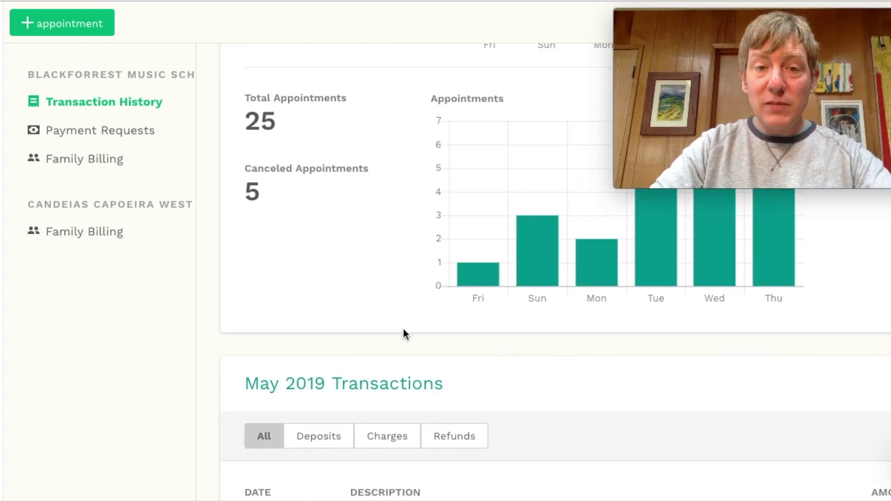
scroll(403, 330, down, 2)
scroll(403, 330, down, 3)
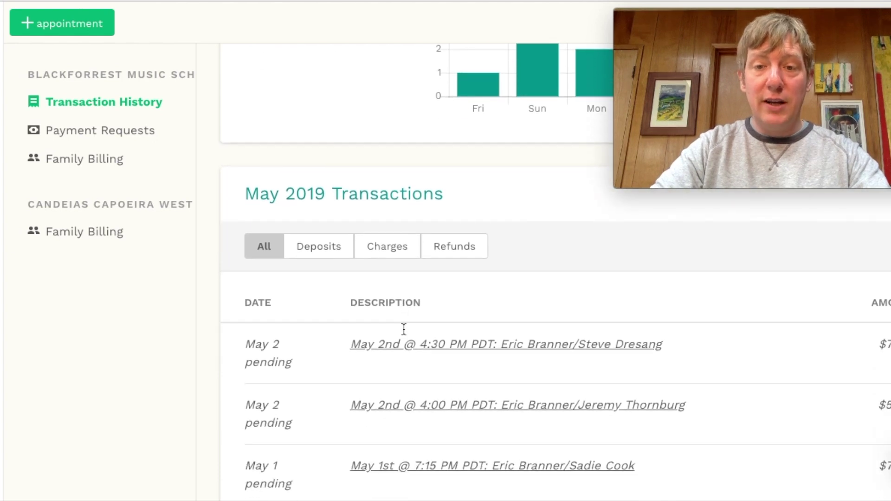
scroll(404, 333, up, 4)
scroll(404, 334, down, 2)
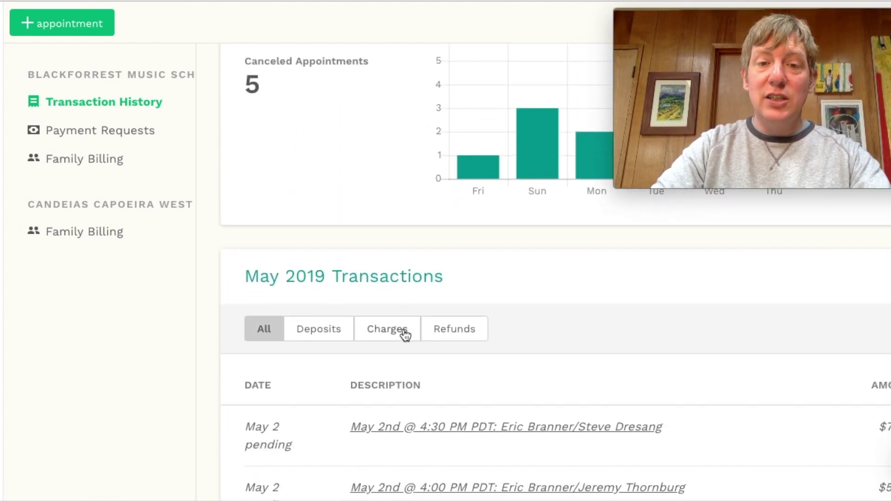
scroll(404, 335, up, 3)
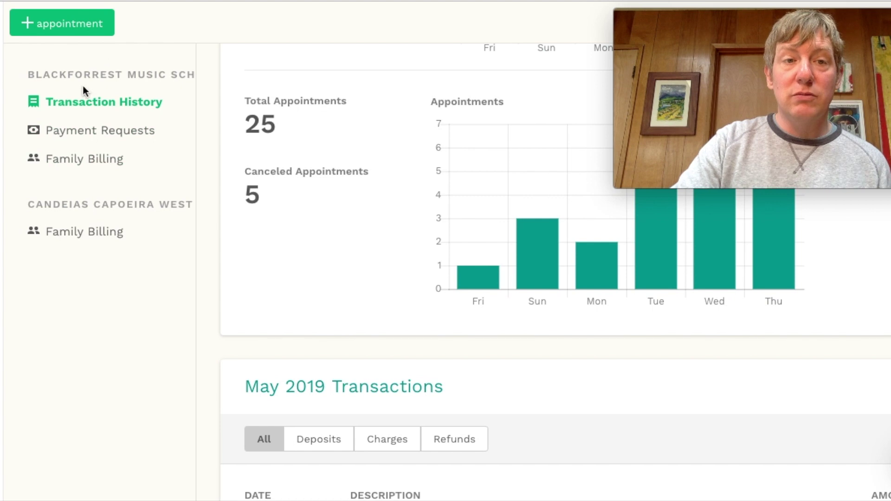
Review payment requests and both organizations' family billing charges, then return to the May 3, 2019 calendar
click(81, 132)
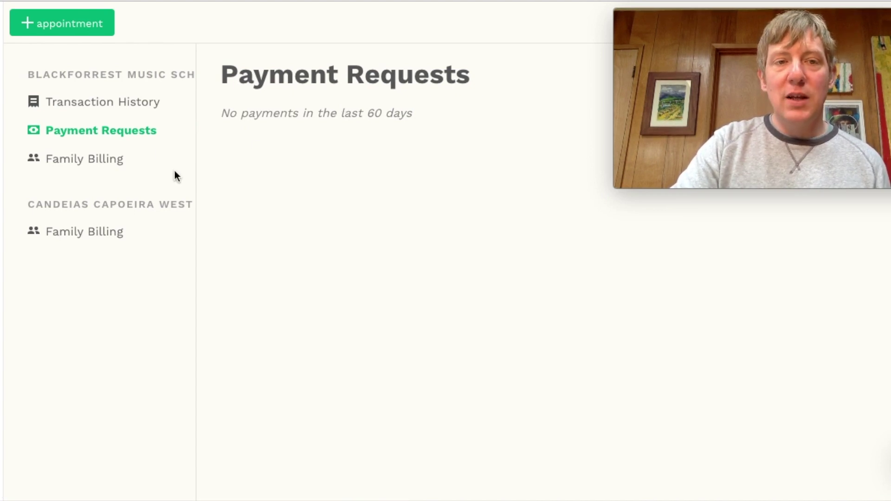
click(124, 168)
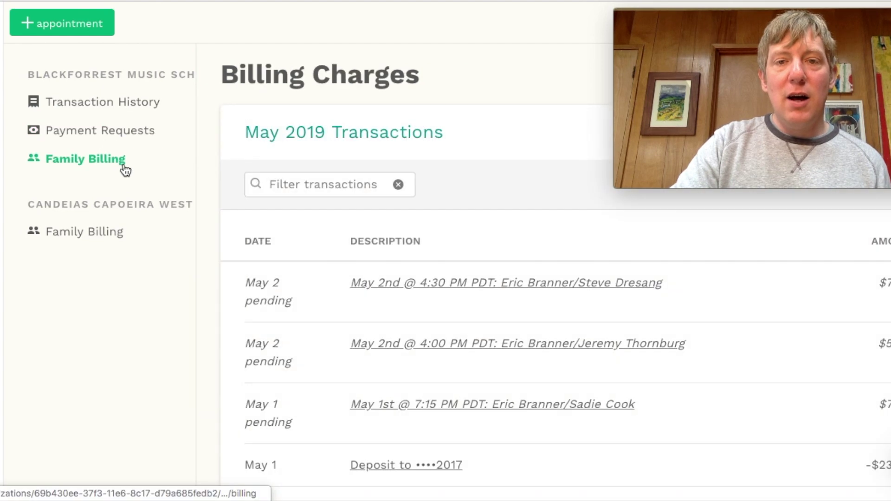
click(91, 229)
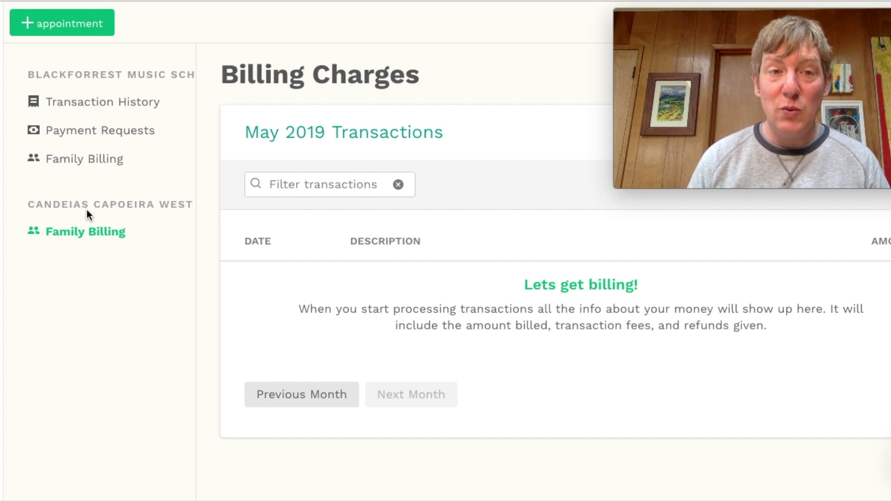
click(1, 115)
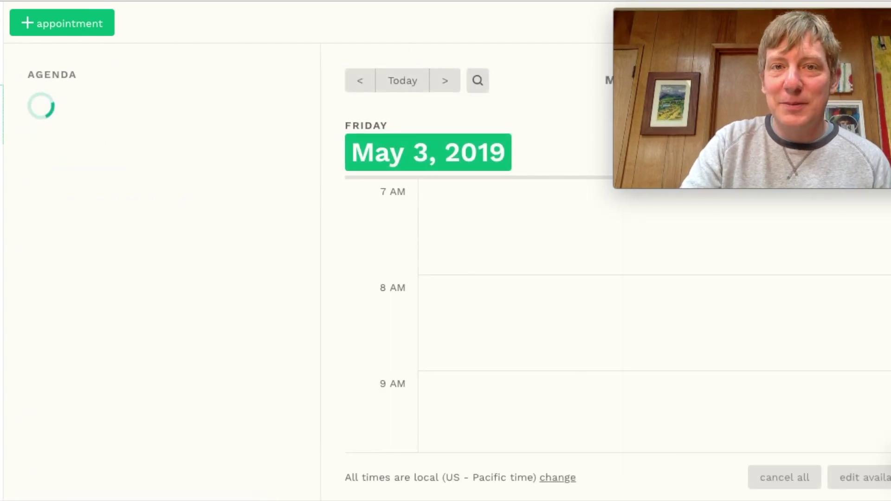